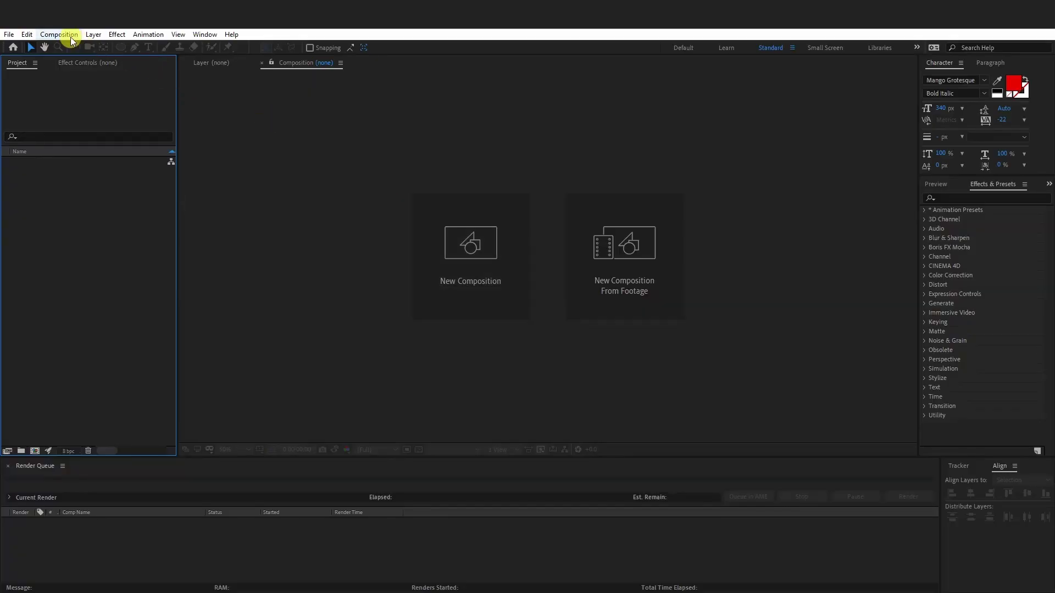
- Start a new composition from the Composition menu
left_click(59, 34)
left_click(71, 46)
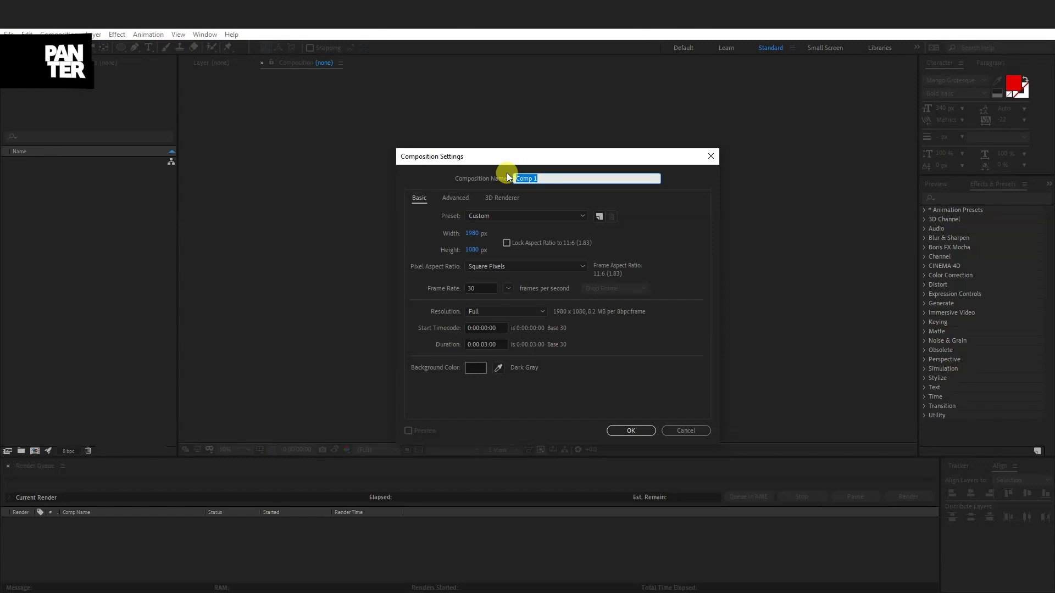
- Create the comp 'Circles' at 1980×1080, 30 fps, 3 seconds long
type("Circles")
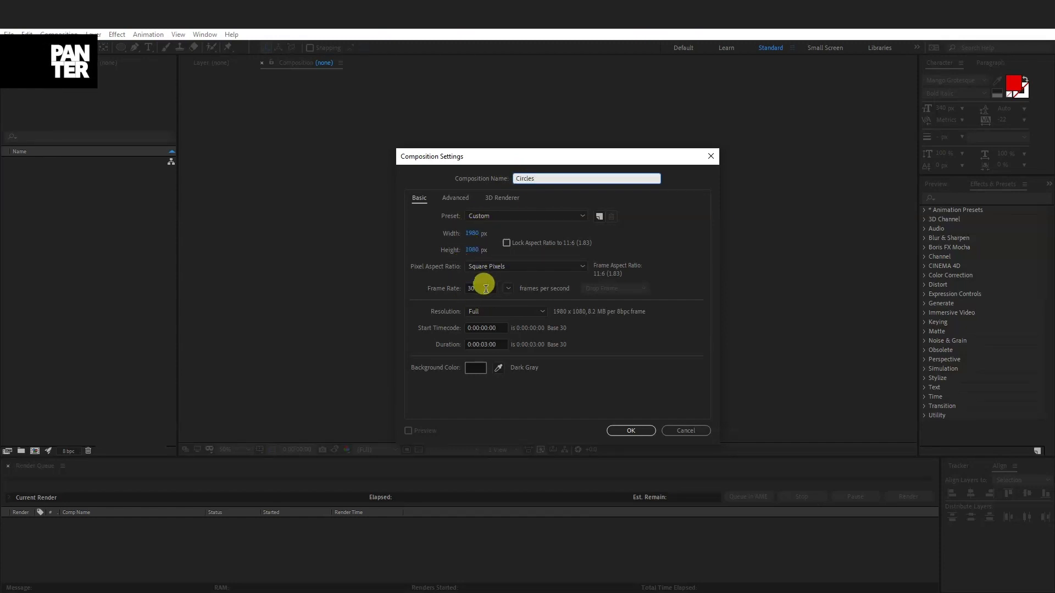
left_click(630, 430)
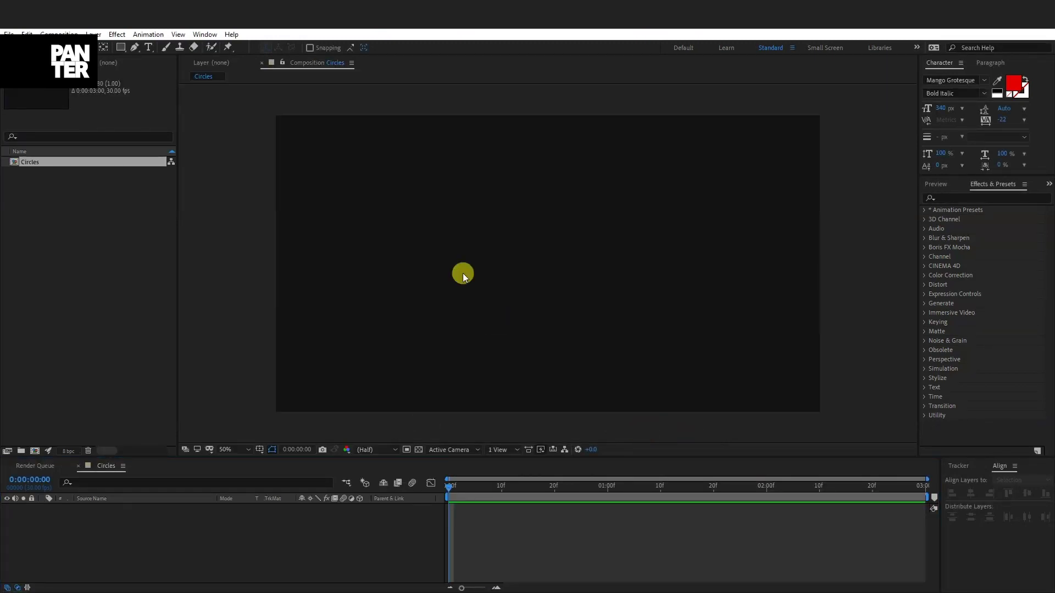
- Switch to the Ellipse Tool, keeping the original red stroke colour
left_click(121, 49)
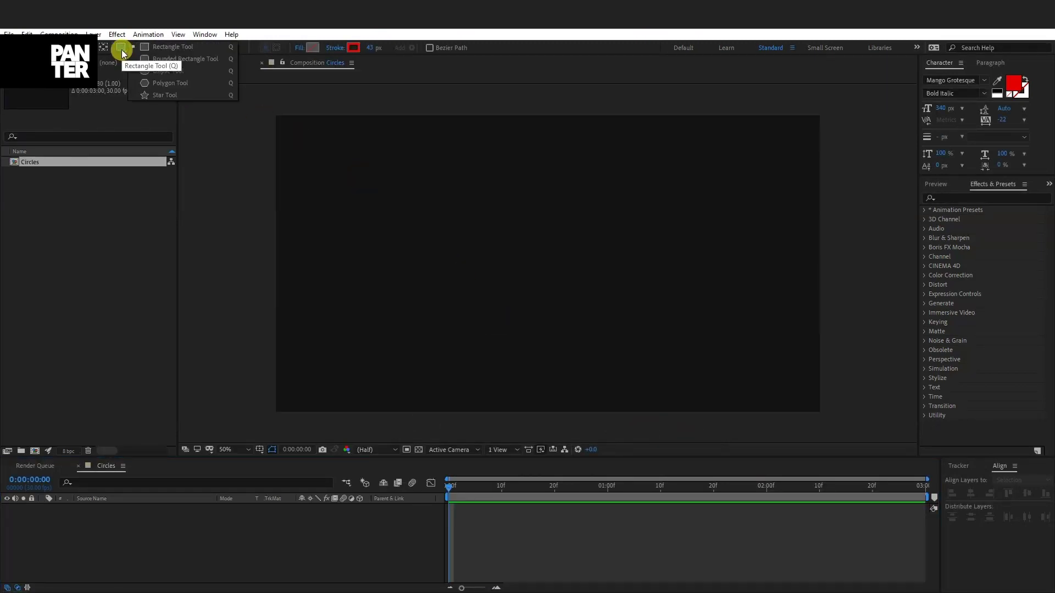
left_click(170, 71)
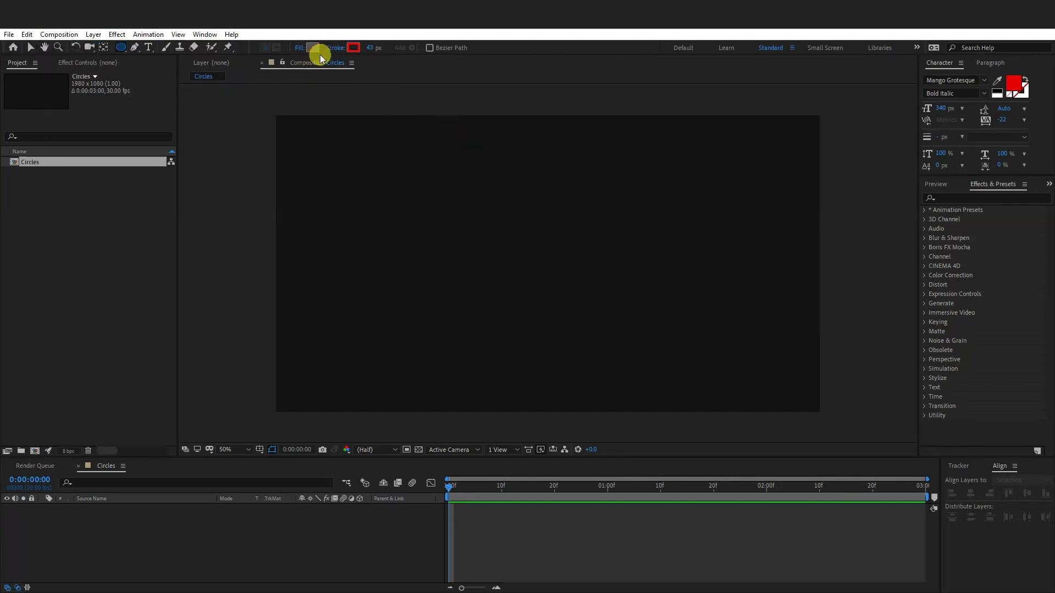
left_click(354, 49)
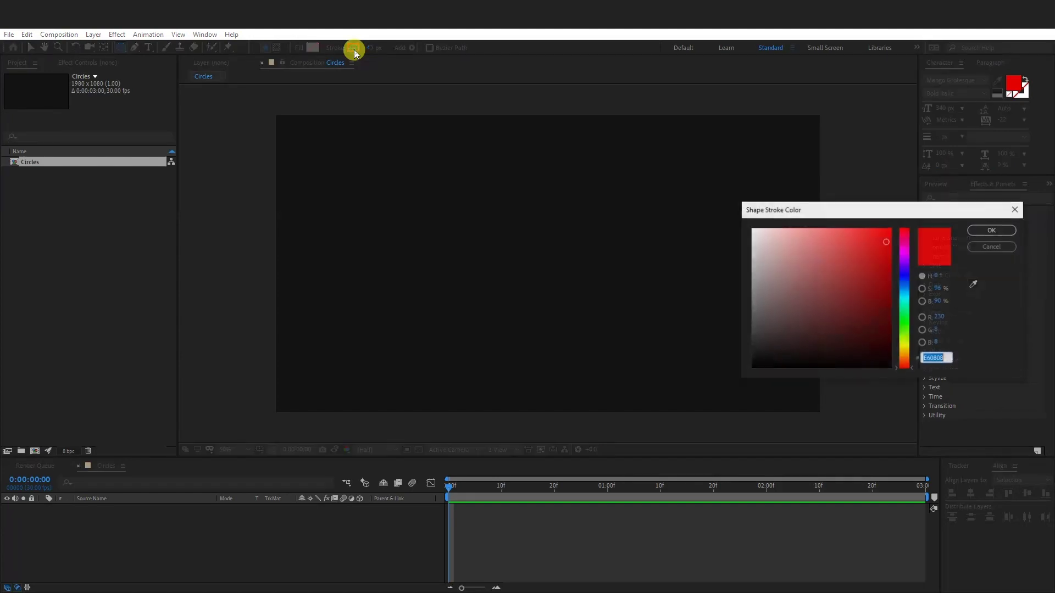
mouse_move(839, 273)
left_mouse_down()
mouse_move(840, 254)
mouse_move(822, 245)
mouse_move(861, 253)
left_mouse_up()
left_click(983, 248)
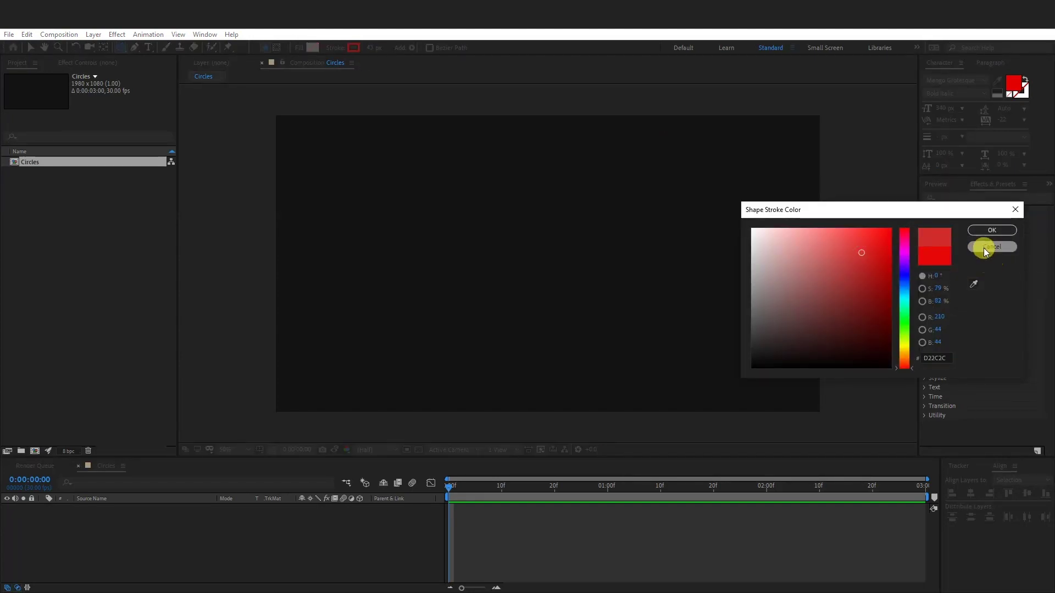
- Change the shape stroke type to Linear Gradient
left_click(335, 48)
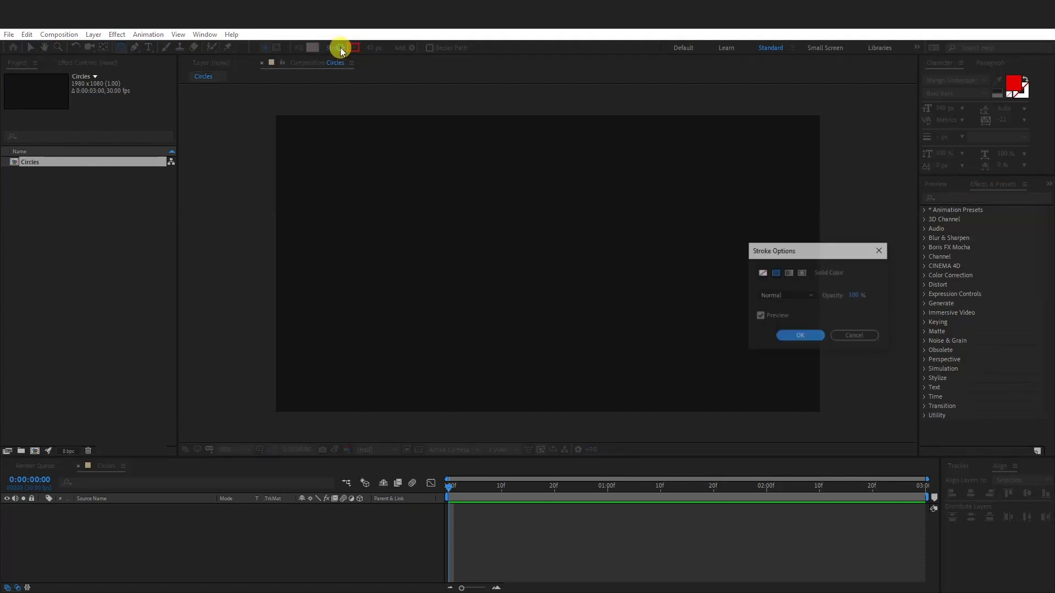
left_click(789, 274)
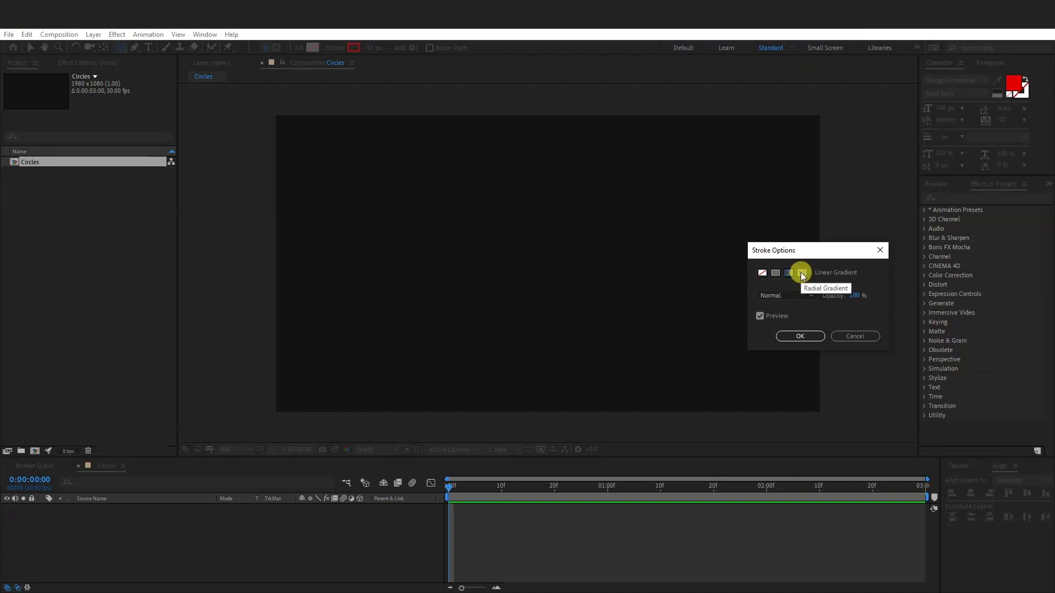
left_click(799, 338)
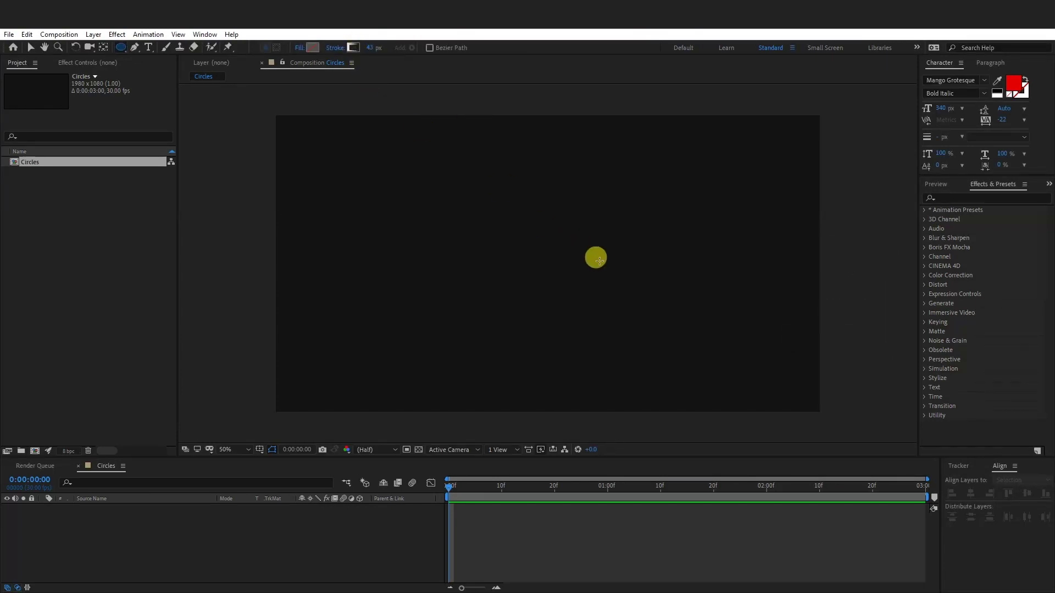
- Draw a circle around the comp centre with a 98 px stroke and expand Gradient Stroke 1
mouse_move(450, 168)
left_mouse_down()
mouse_move(671, 320)
mouse_move(638, 291)
mouse_move(656, 302)
left_mouse_up()
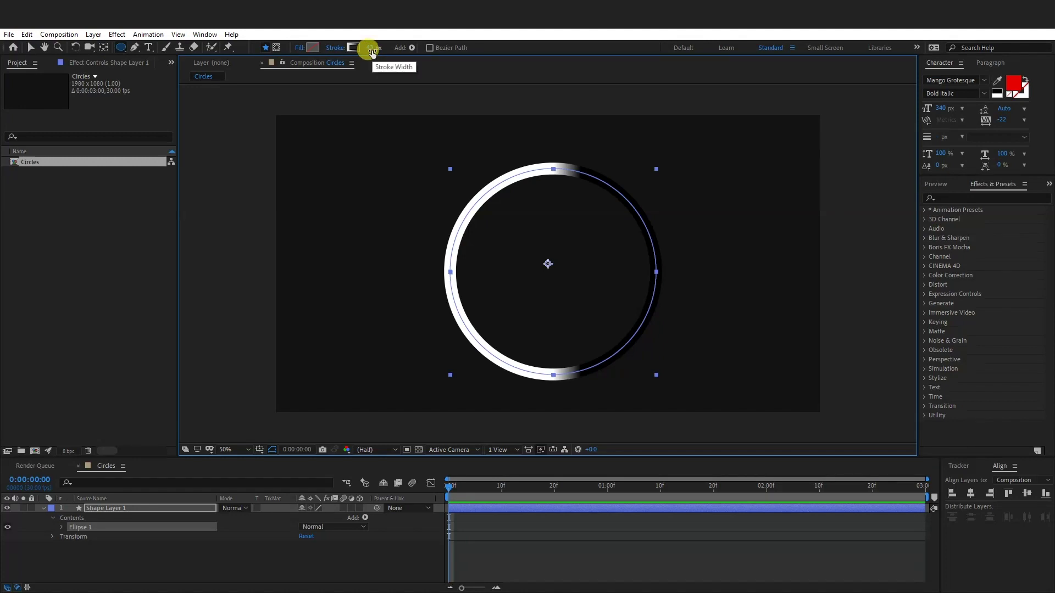
mouse_move(371, 50)
left_mouse_down()
mouse_move(401, 47)
mouse_move(413, 59)
left_mouse_up()
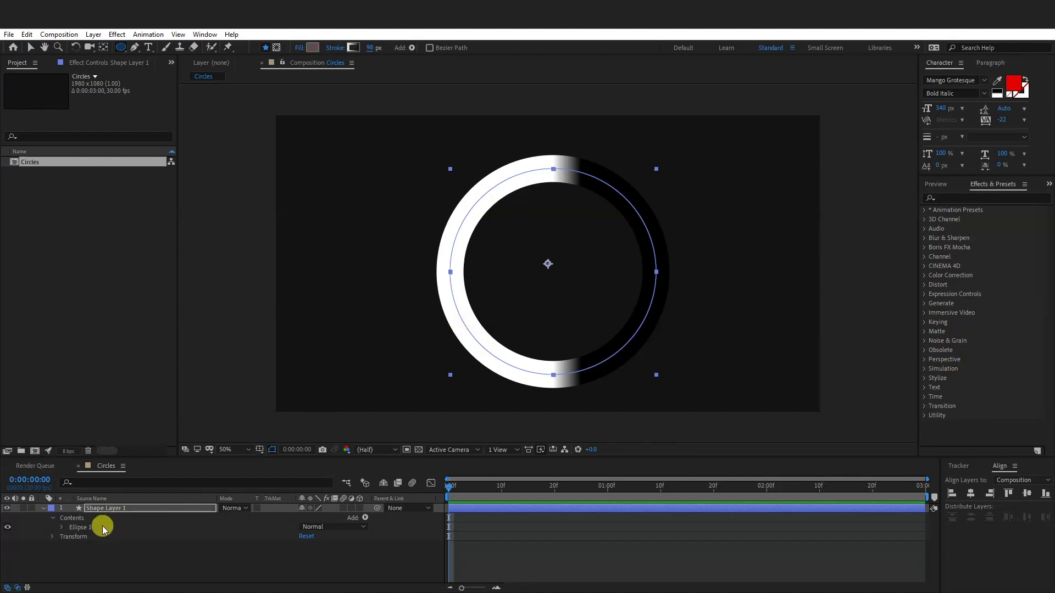
left_click(80, 527)
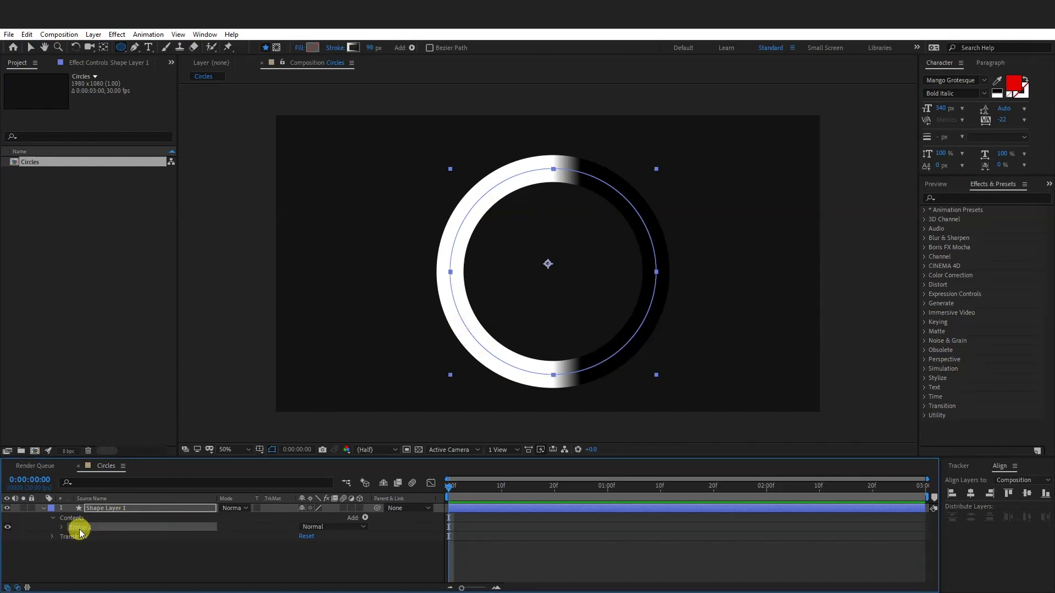
left_click(62, 528)
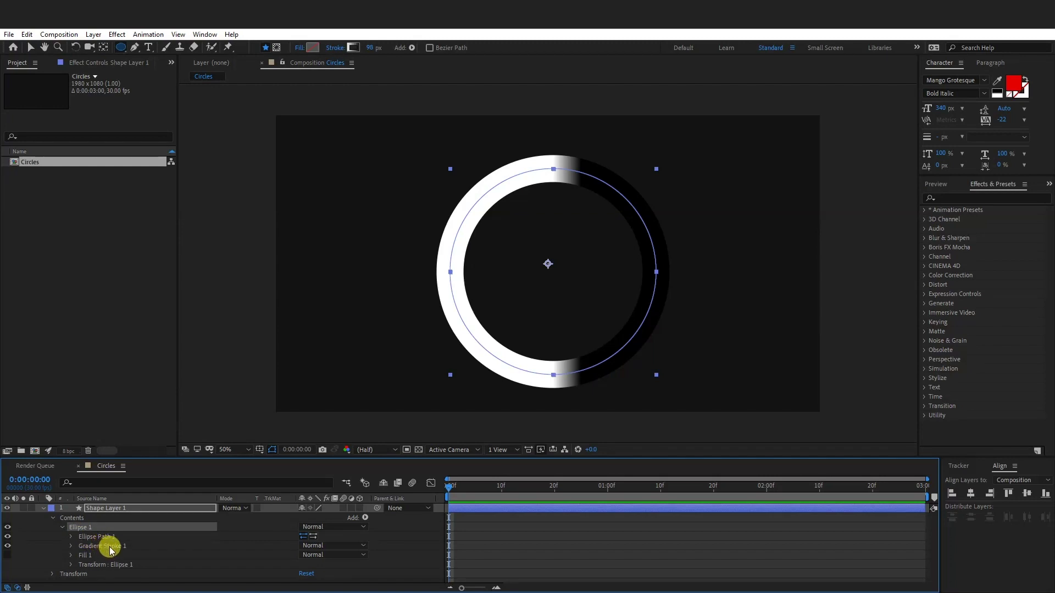
left_click(113, 546)
left_click(70, 546)
- Set the gradient Start Point to -506,0 and End Point to 468,0
scroll(141, 542, "down", 2)
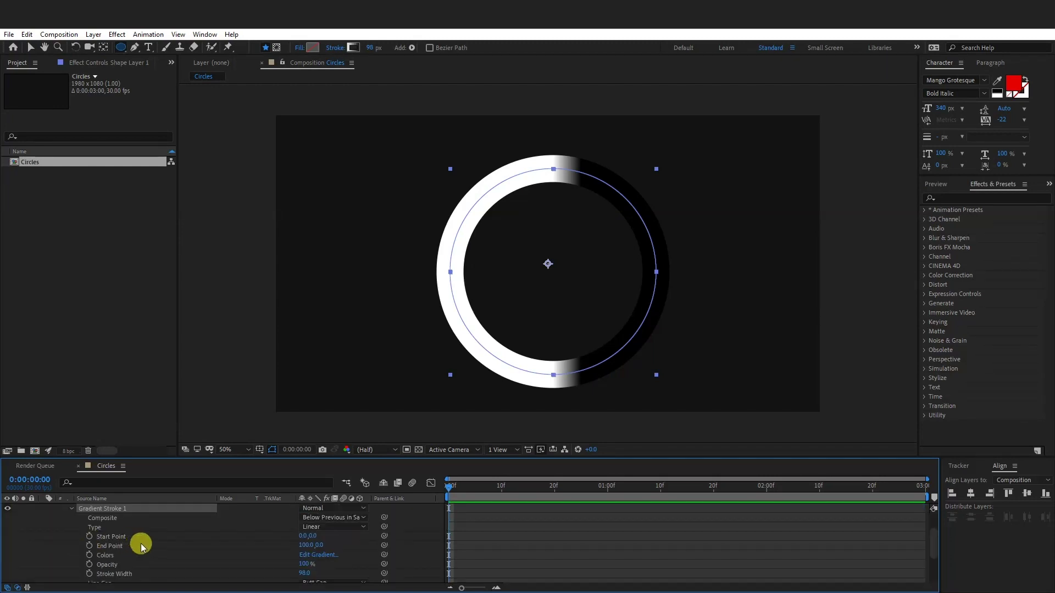
left_click(120, 537)
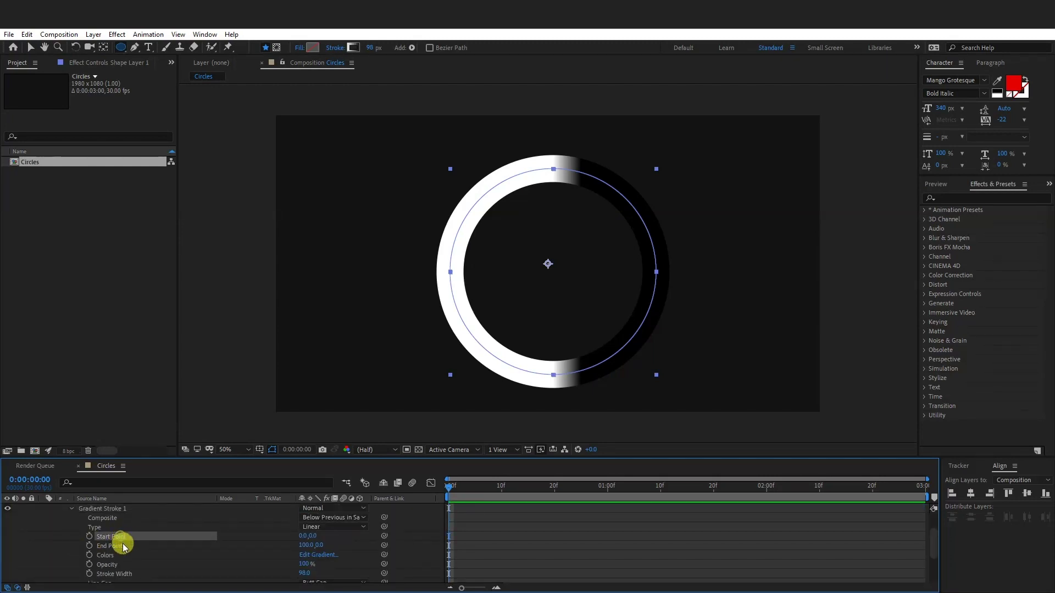
left_click(121, 546)
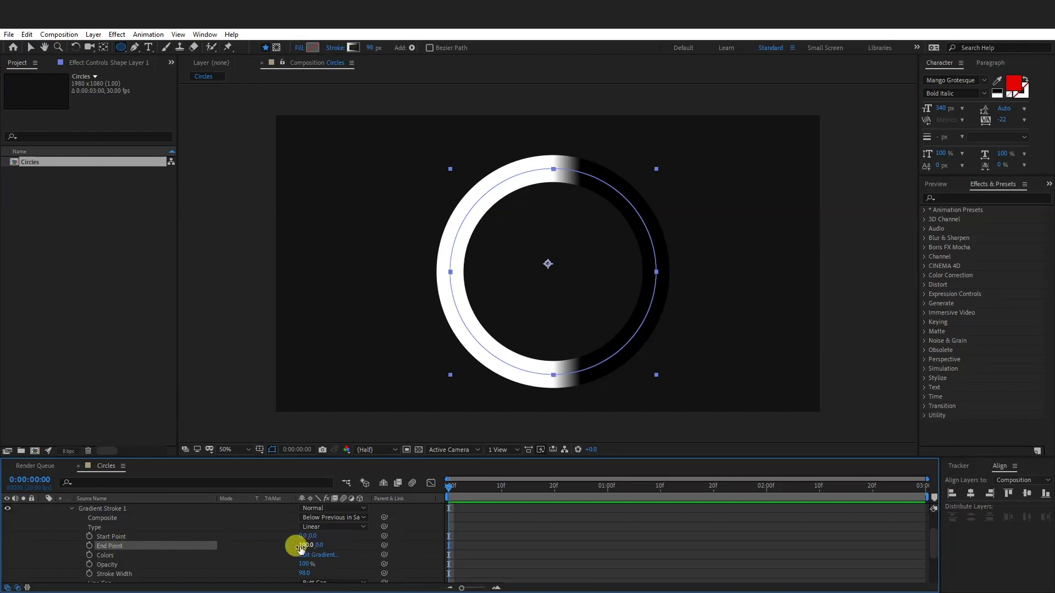
left_click_drag(301, 548, 518, 561)
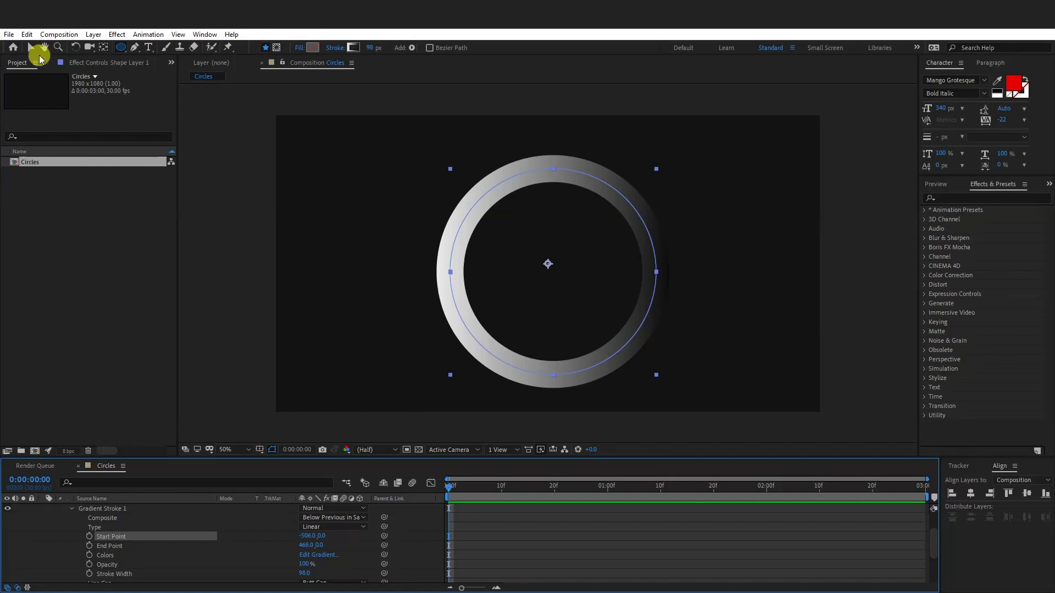
left_click(31, 47)
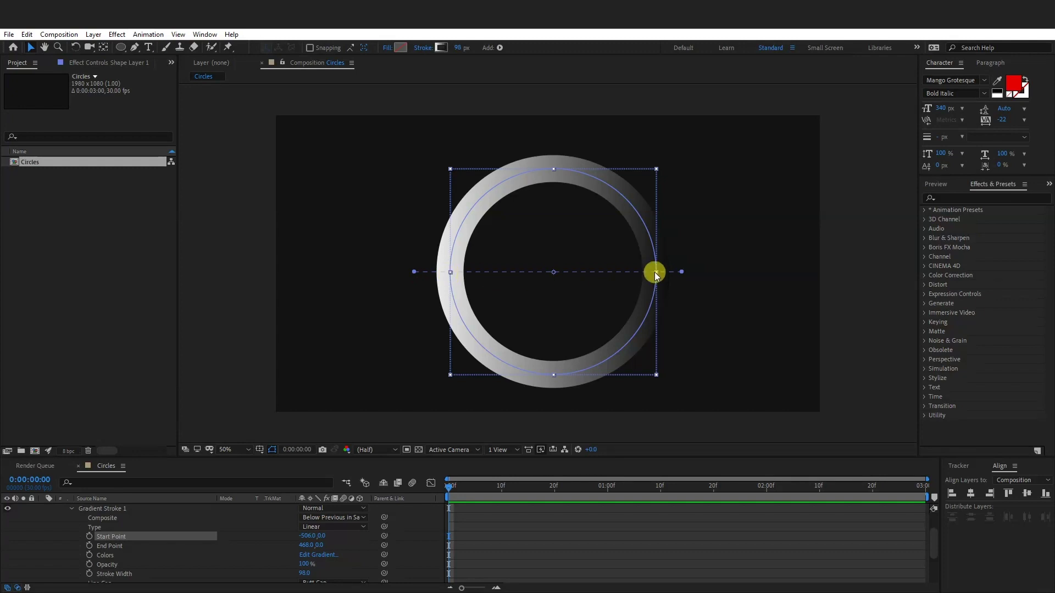
- Drag the gradient handles so the gradient spans -510,8 to 571,-4
mouse_move(680, 272)
left_mouse_down()
mouse_move(747, 269)
mouse_move(542, 266)
mouse_move(589, 271)
mouse_move(502, 285)
mouse_move(711, 278)
mouse_move(675, 274)
left_mouse_up()
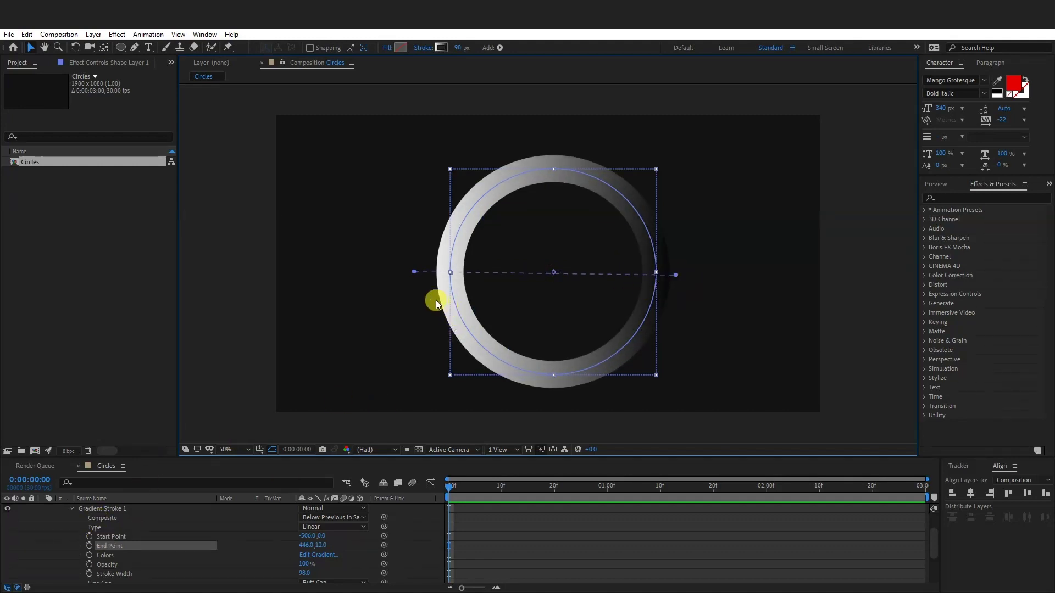
left_click_drag(415, 273, 413, 274)
left_click_drag(306, 545, 278, 541)
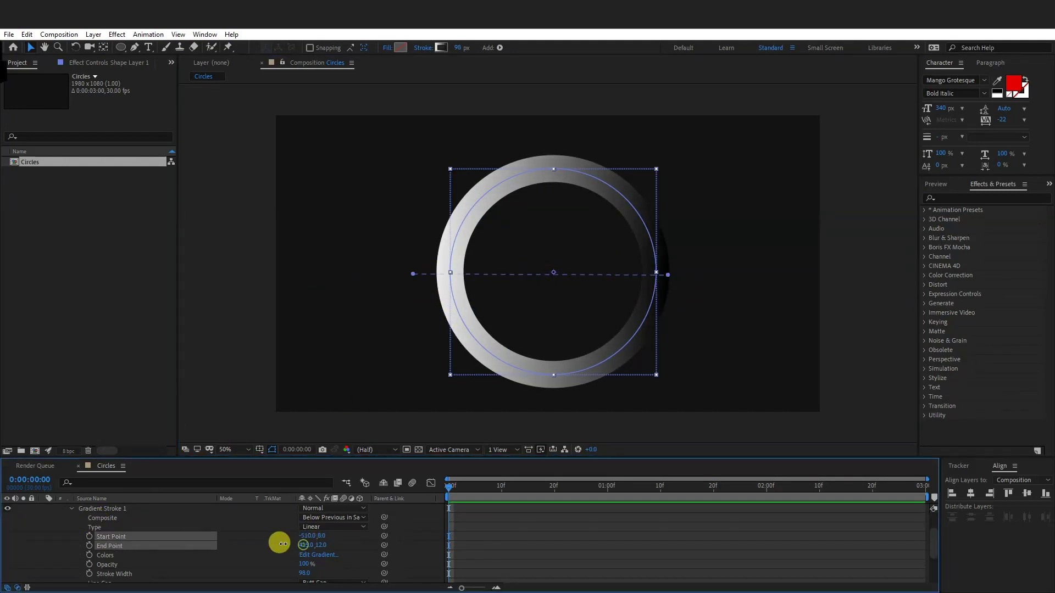
left_click_drag(721, 282, 711, 272)
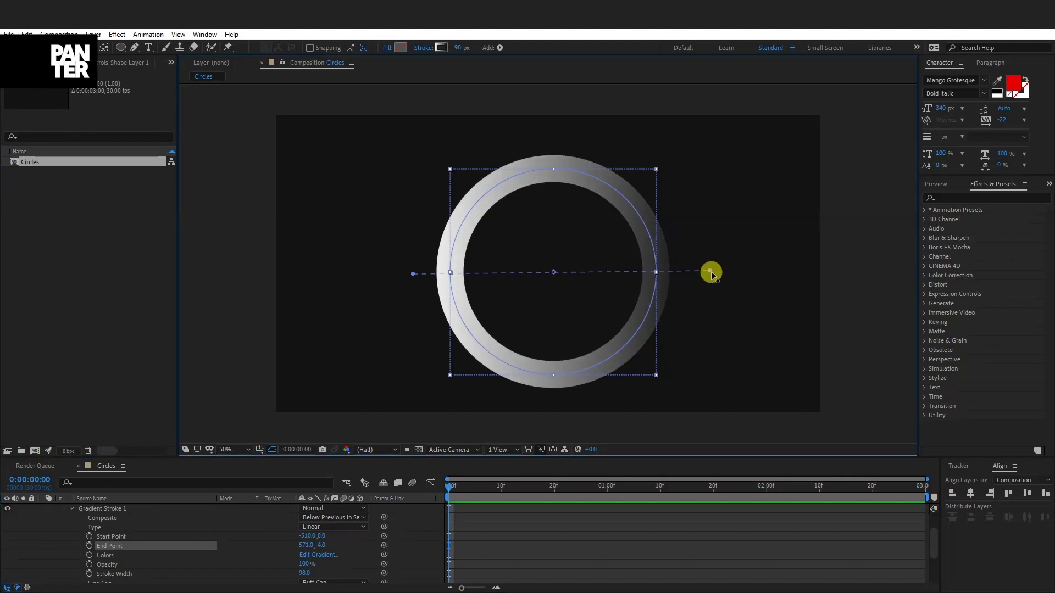
left_click(440, 47)
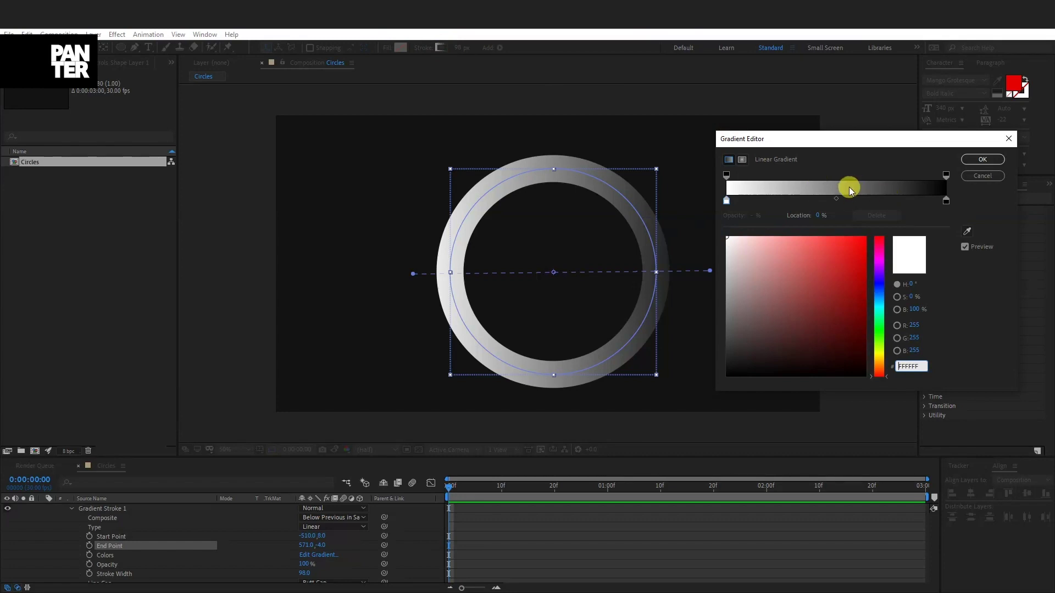
- Make the gradient's left stop magenta and its right stop bright cyan
left_click(726, 201)
left_click_drag(797, 273, 853, 262)
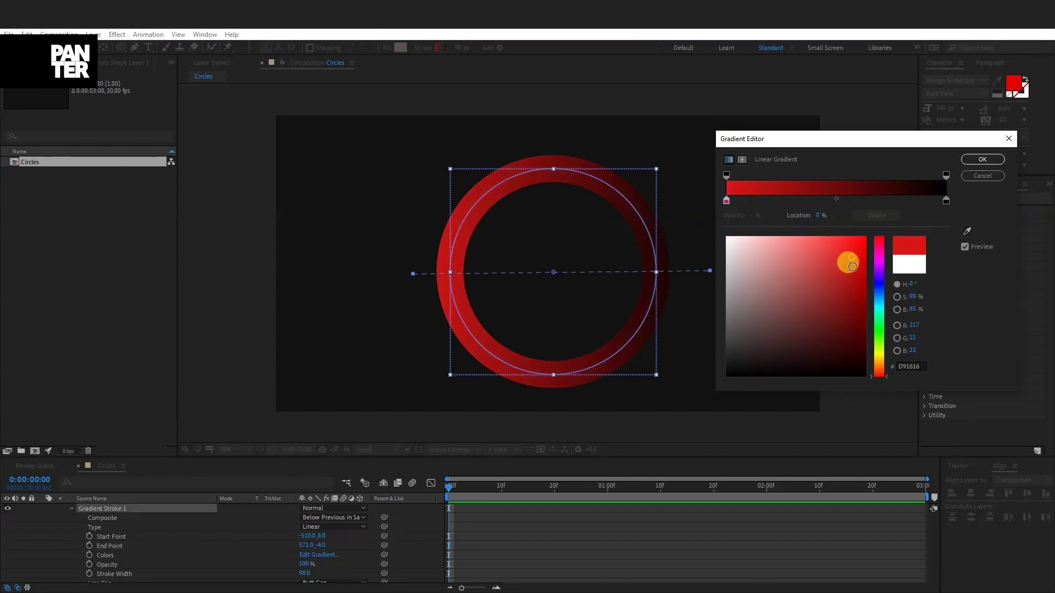
left_click(879, 261)
left_click(946, 201)
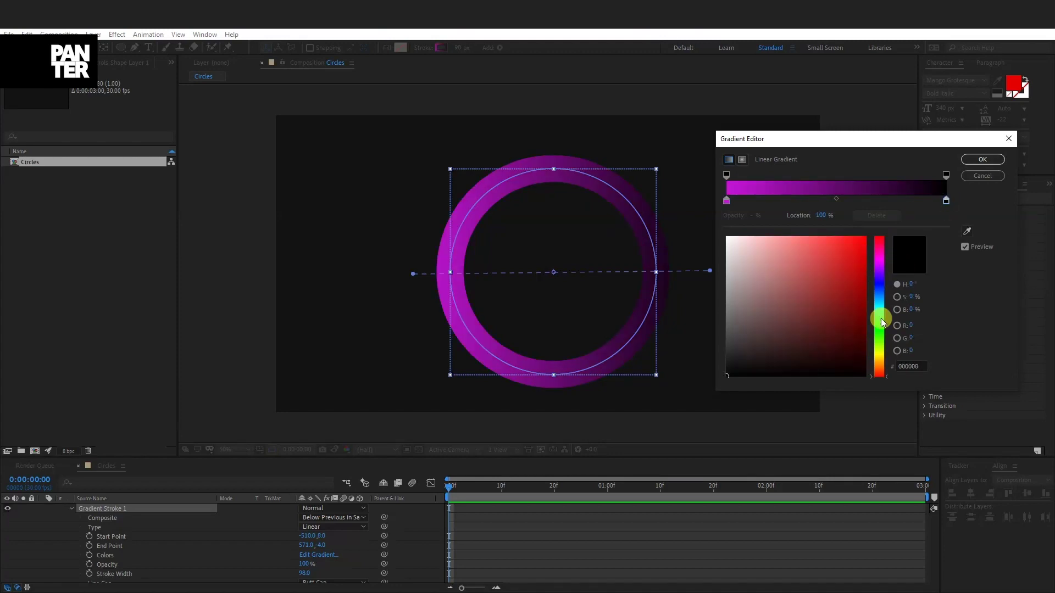
left_click(879, 306)
left_click_drag(853, 273, 852, 255)
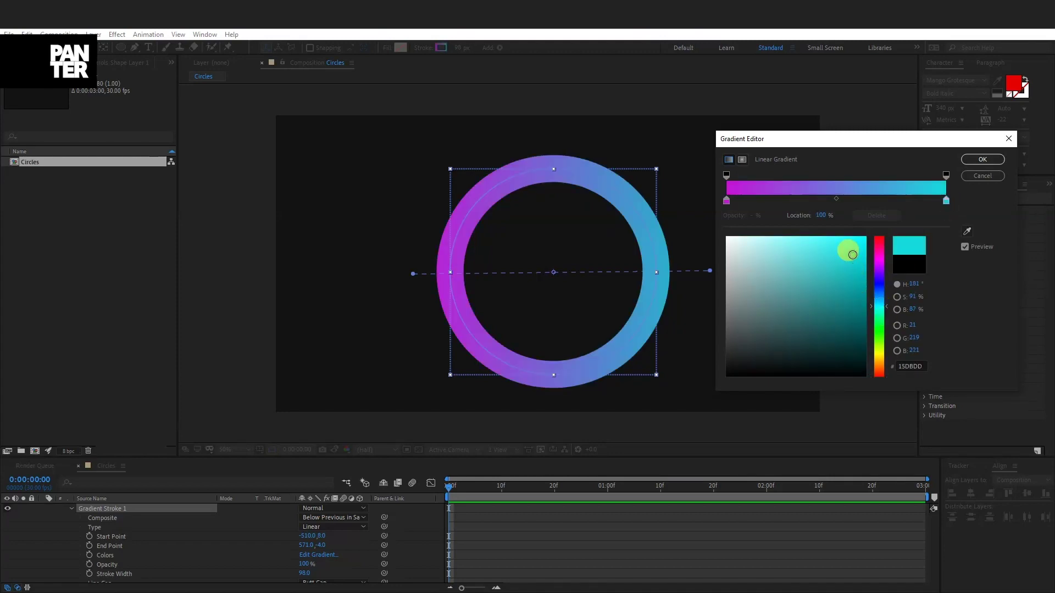
- Add a yellow stop at 52% and pull the gradient end onto the ring's right edge
left_click(827, 201)
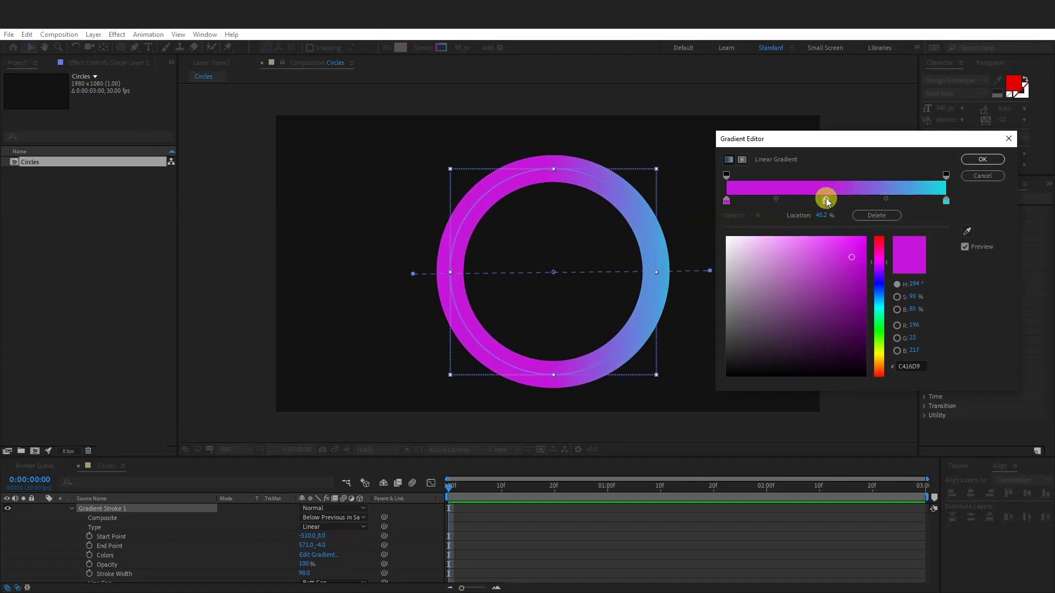
left_click_drag(826, 201, 842, 202)
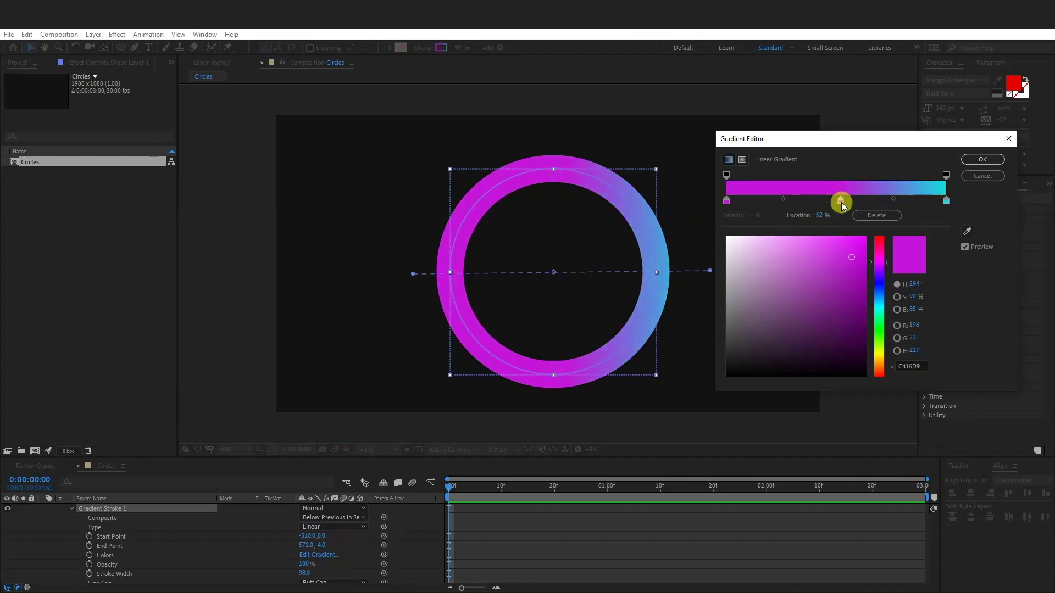
left_click(879, 356)
left_click(982, 159)
left_click_drag(709, 272, 675, 276)
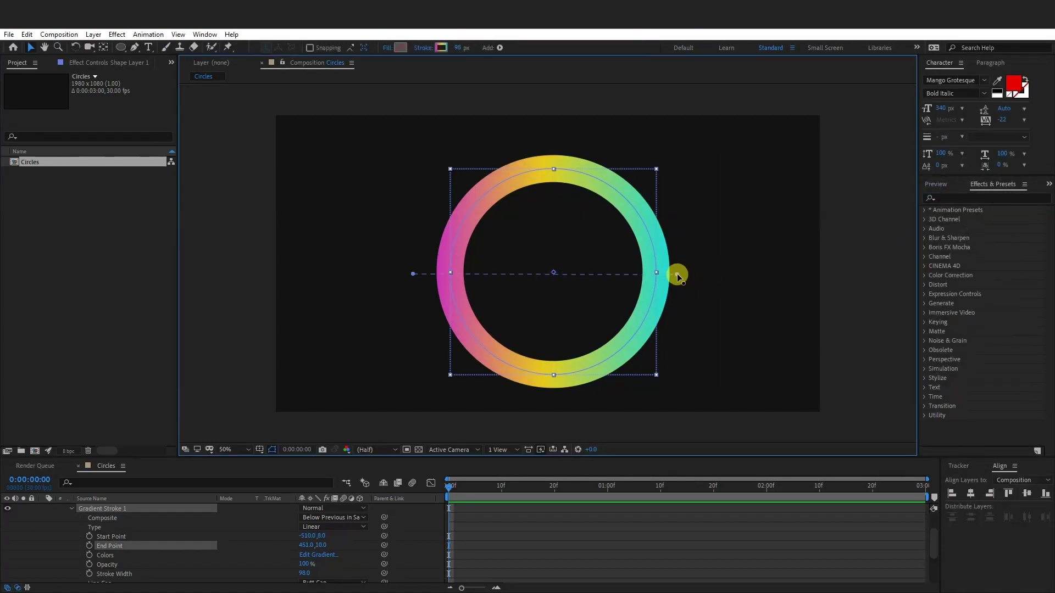
- Centre the ring horizontally and vertically in the Circles composition
left_click(740, 97)
left_click(603, 189)
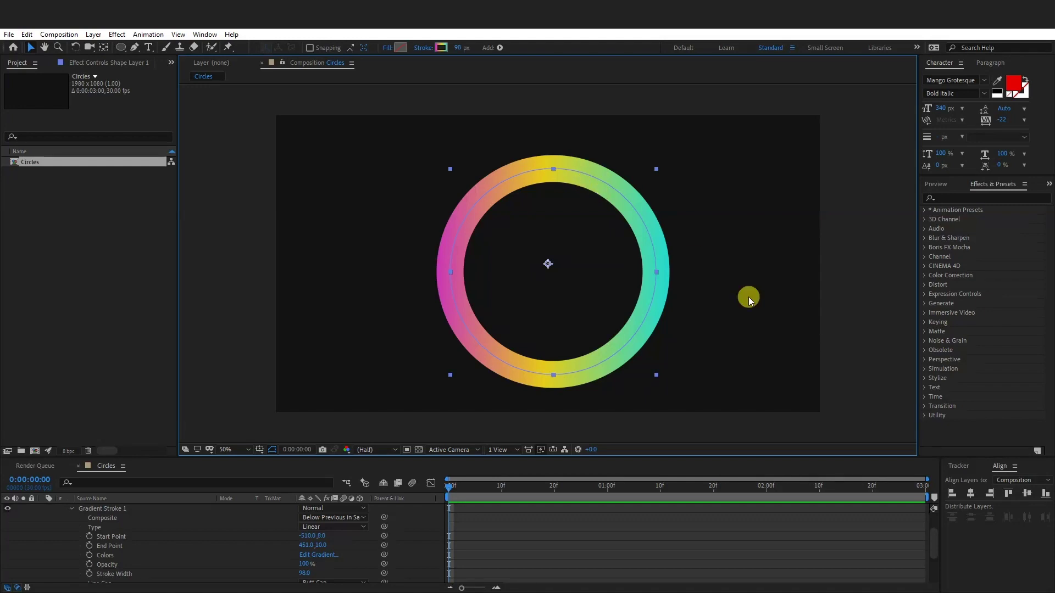
left_click(970, 493)
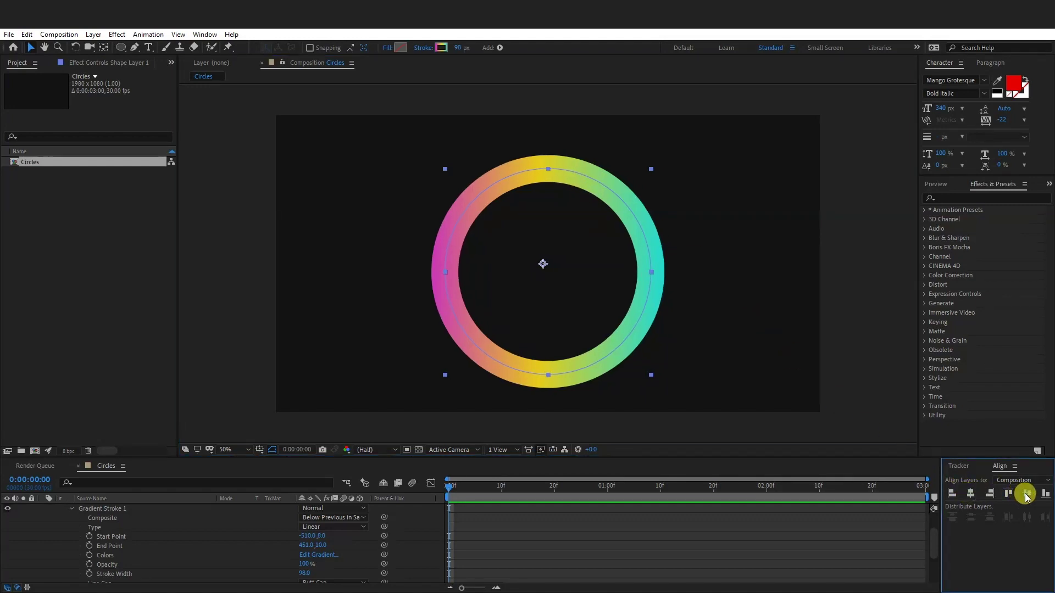
left_click(1025, 495)
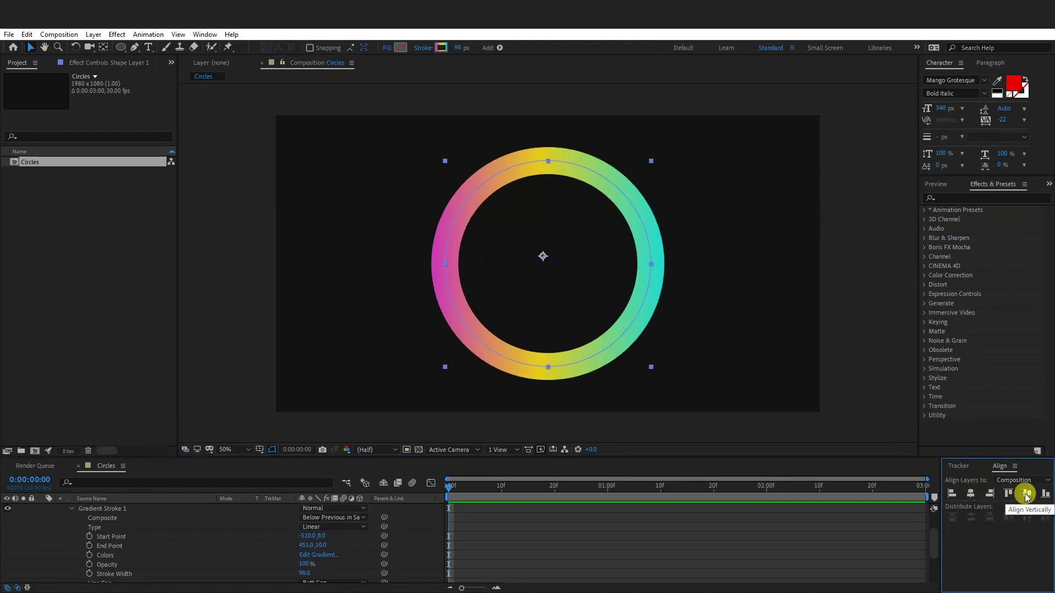
- Collapse Shape Layer 1, test its Rotation, and reset it back to 0°
left_click(71, 509)
left_click(42, 508)
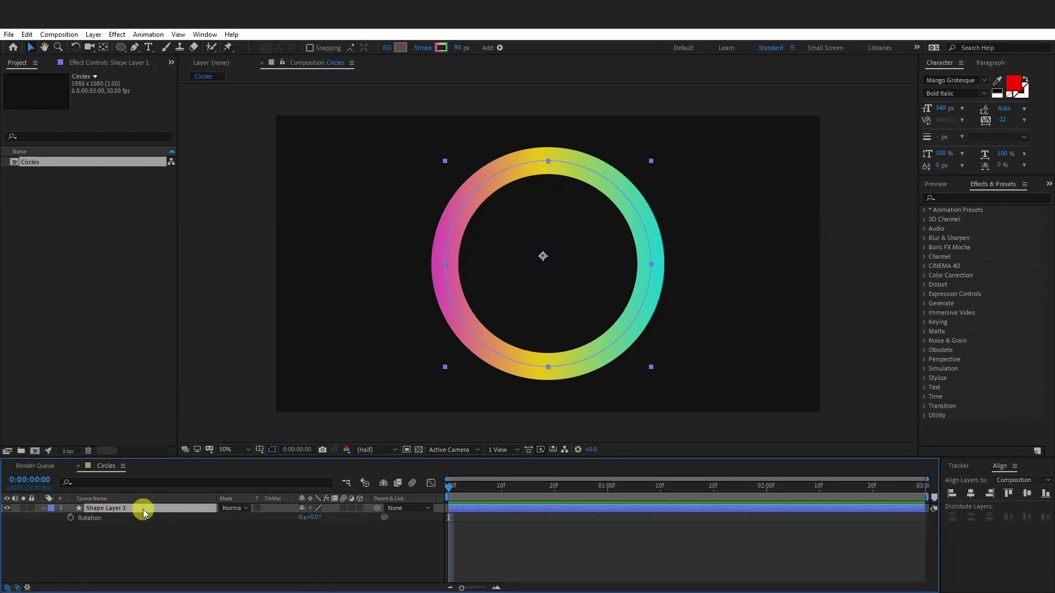
left_click_drag(314, 518, 629, 548)
key("ctrl+z")
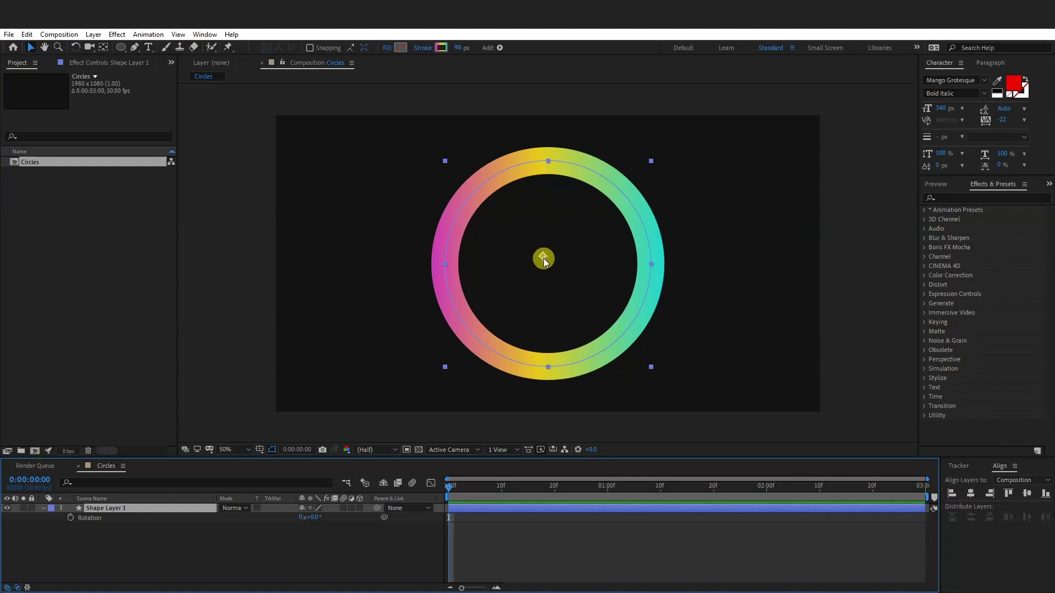
- Move the ring layer's anchor point exactly to the circle's centre with the Pan Behind tool
left_click(104, 50)
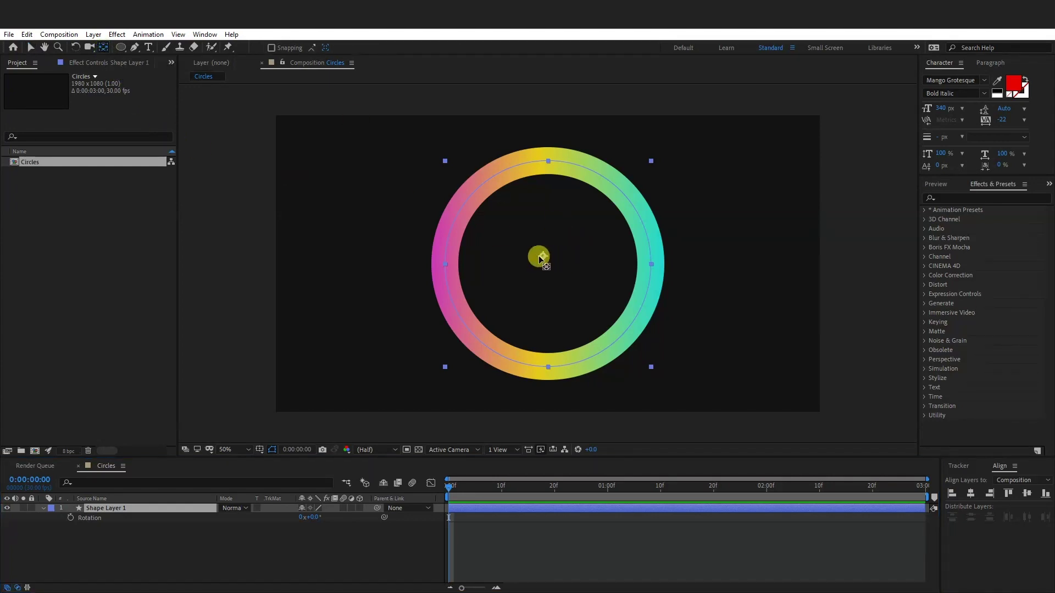
left_click(539, 258)
left_click_drag(538, 259, 549, 262)
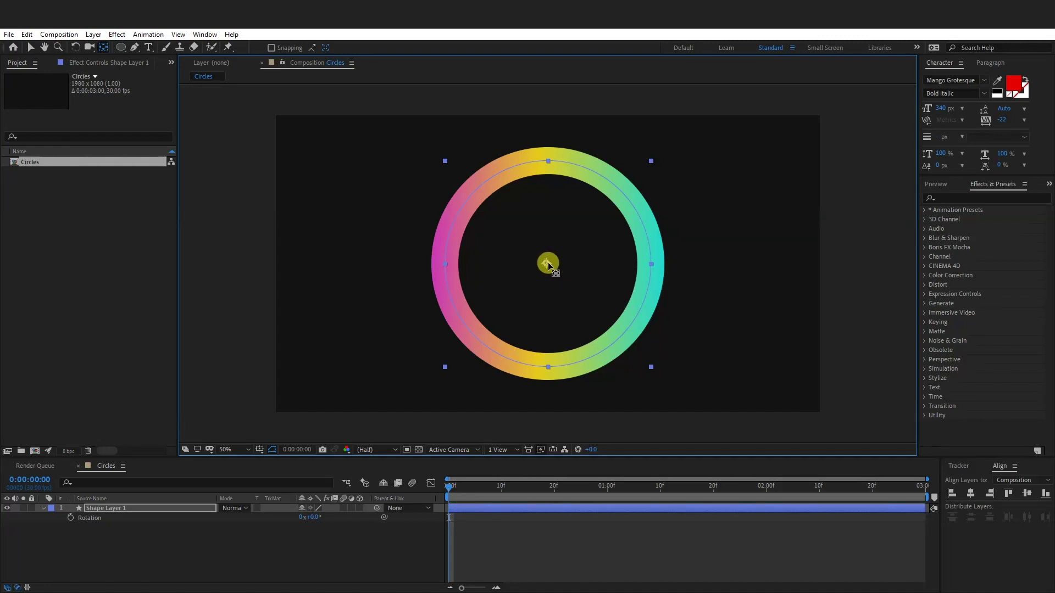
left_click(31, 48)
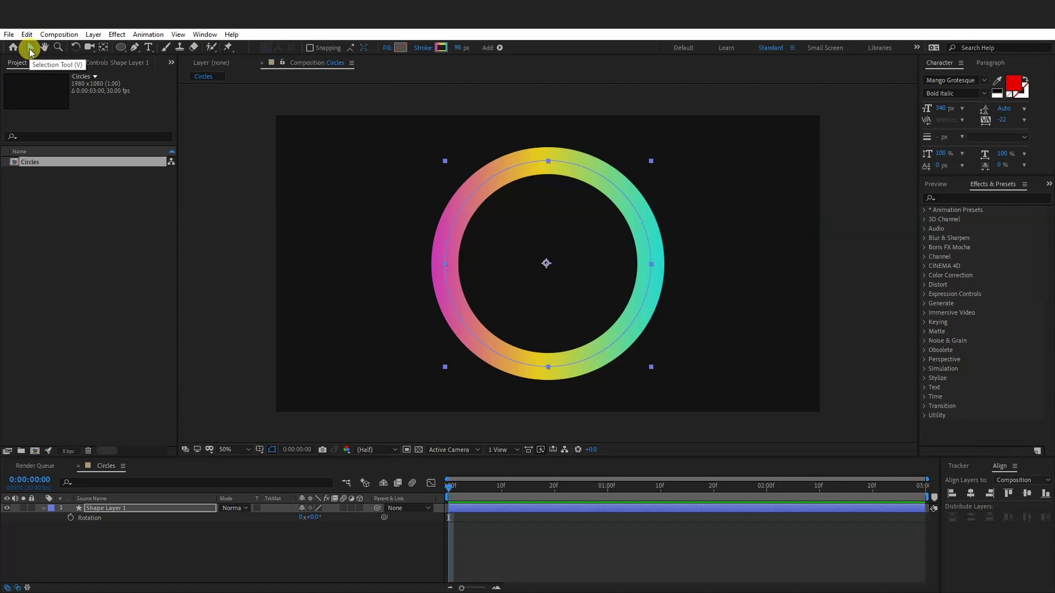
left_click(103, 50)
left_click_drag(537, 261, 549, 265)
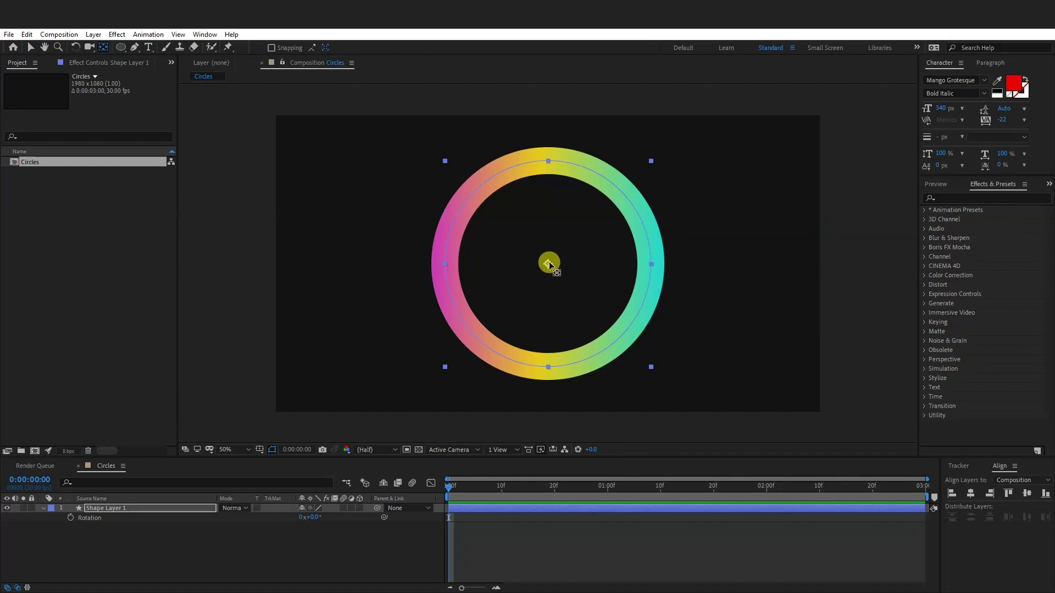
key("v")
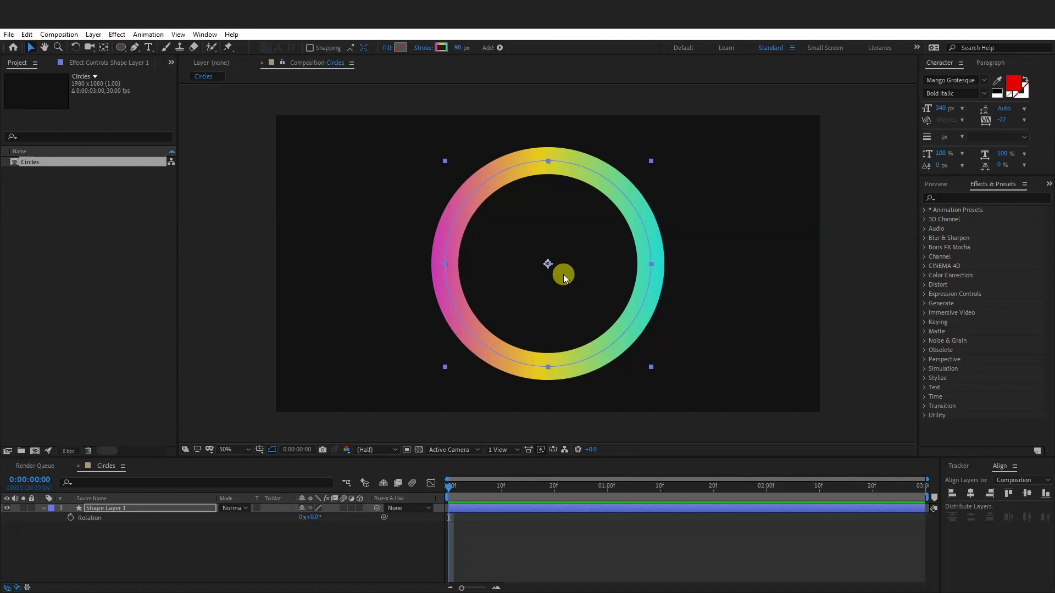
- Keyframe Rotation from 0° at frame 0 to 1x+0° at 0:00:02:29
left_click(71, 518)
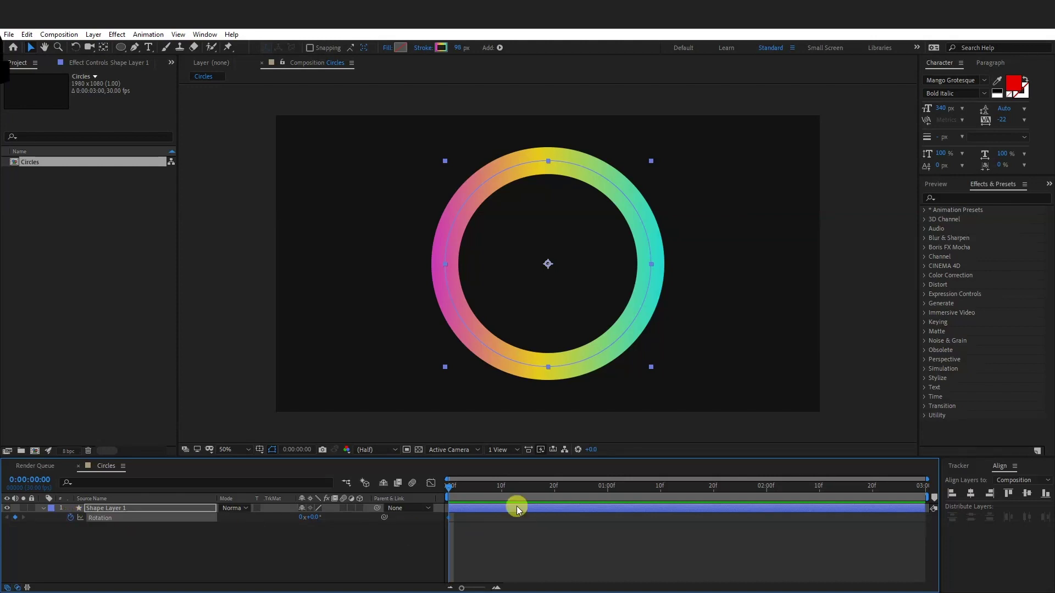
left_click_drag(446, 488, 922, 496)
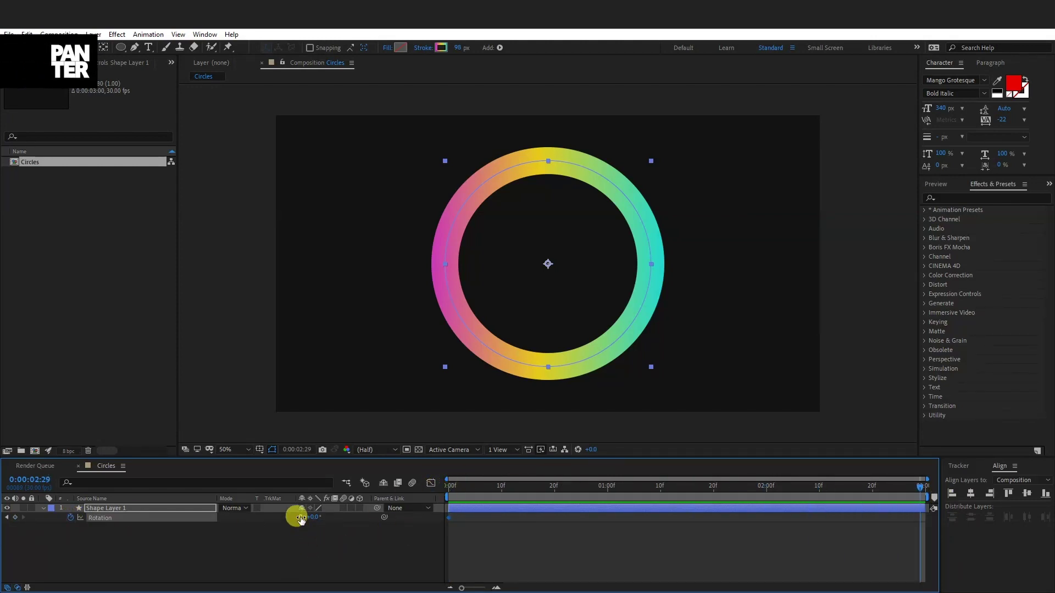
key("Return")
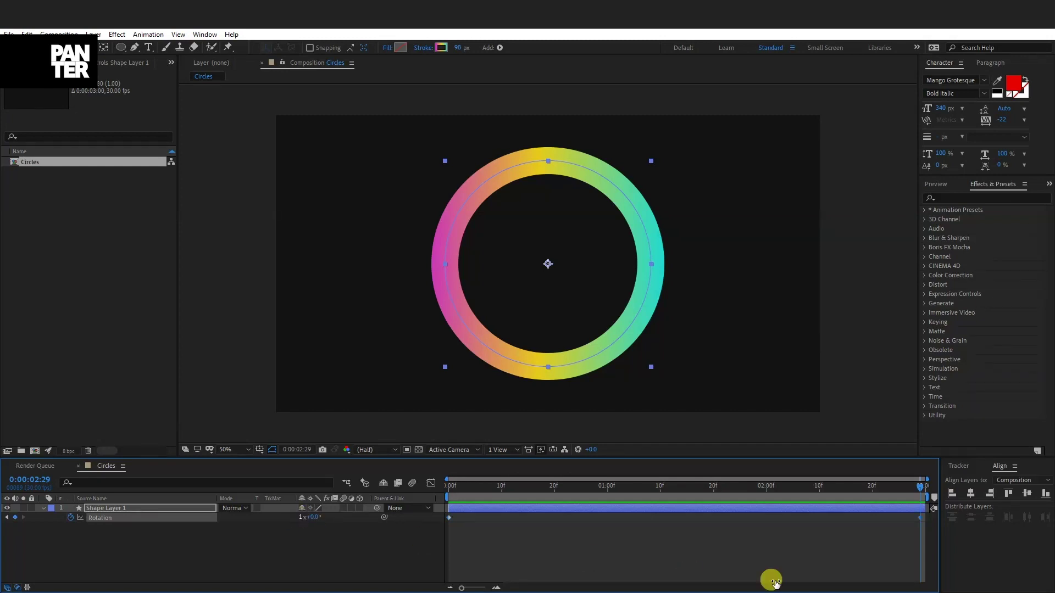
- Apply Easy Ease to both Rotation keyframes and play back the animation
mouse_move(921, 521)
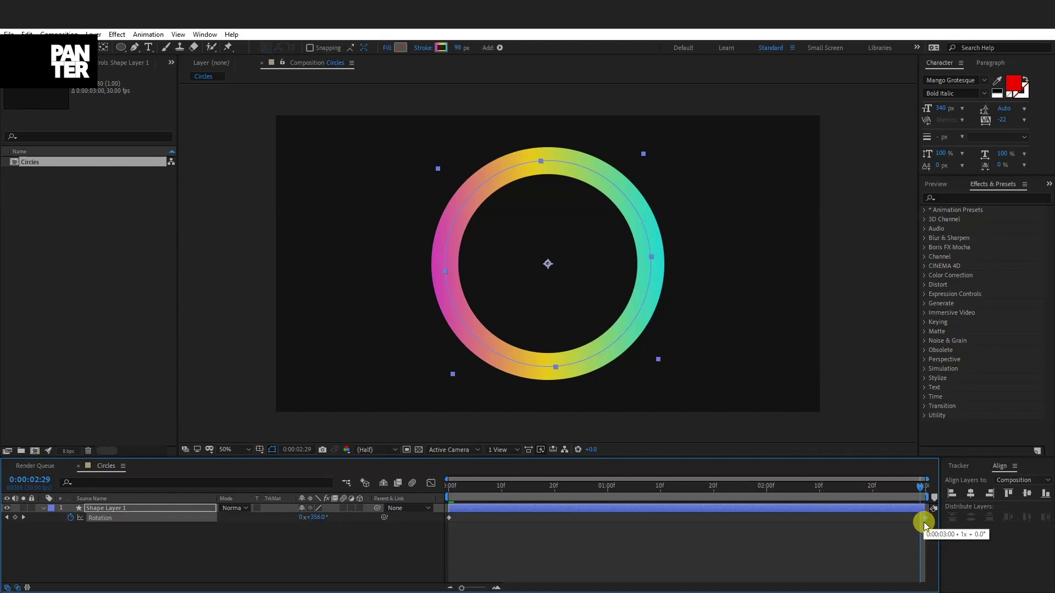
left_click(925, 527)
left_click_drag(925, 530, 446, 519)
right_click(446, 519)
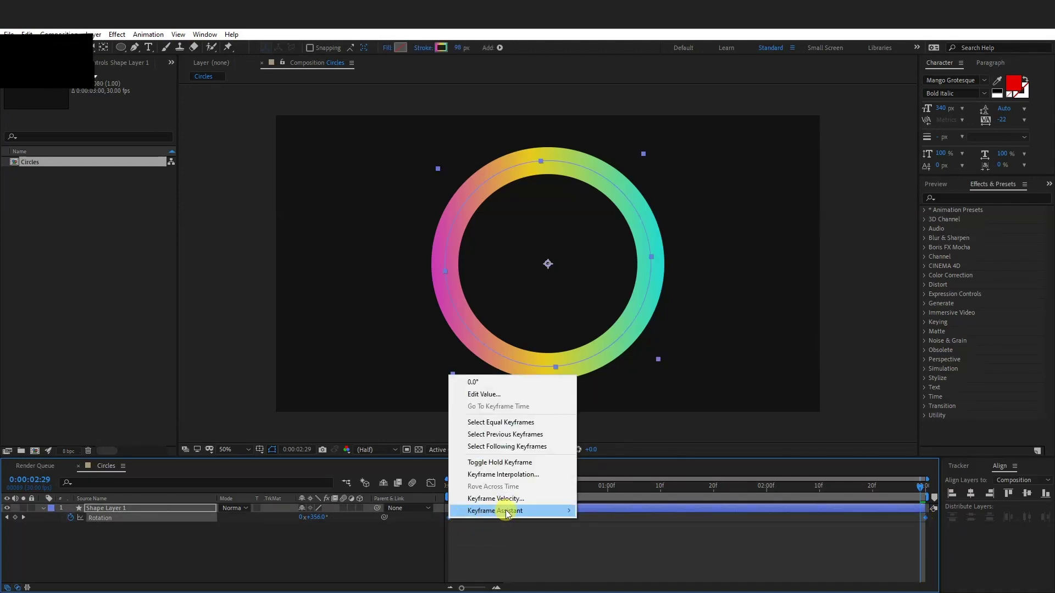
mouse_move(527, 510)
left_click(631, 438)
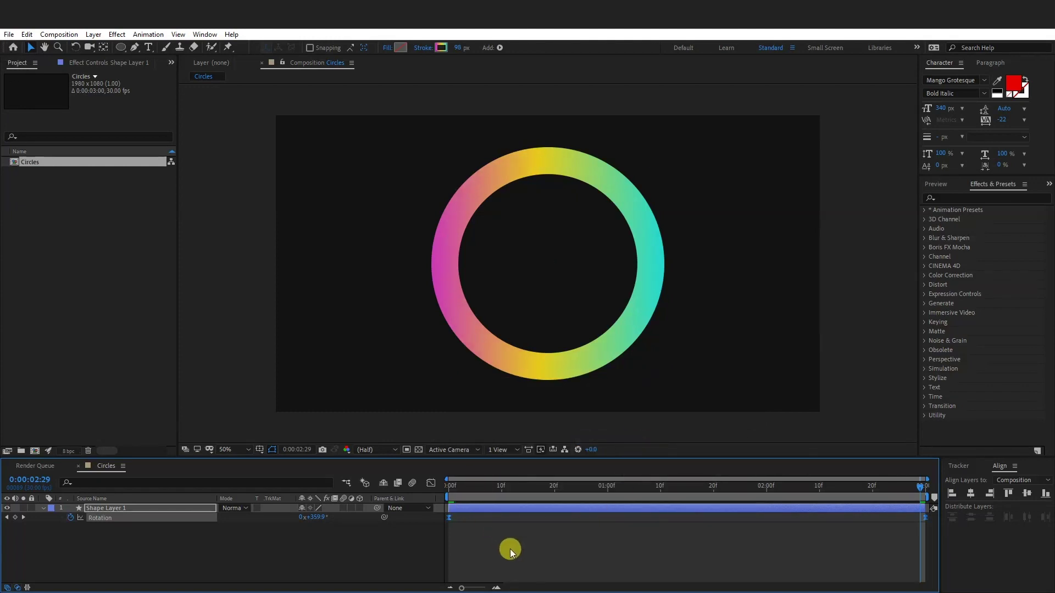
key("space")
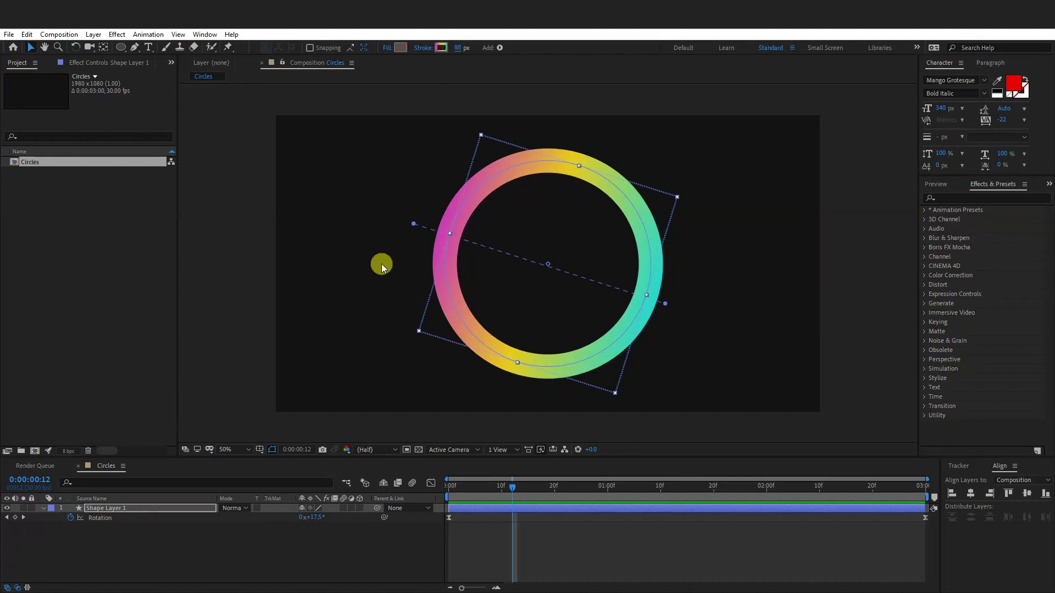
- Scale the ring to 154% and duplicate the layer
left_click(114, 549)
key("s")
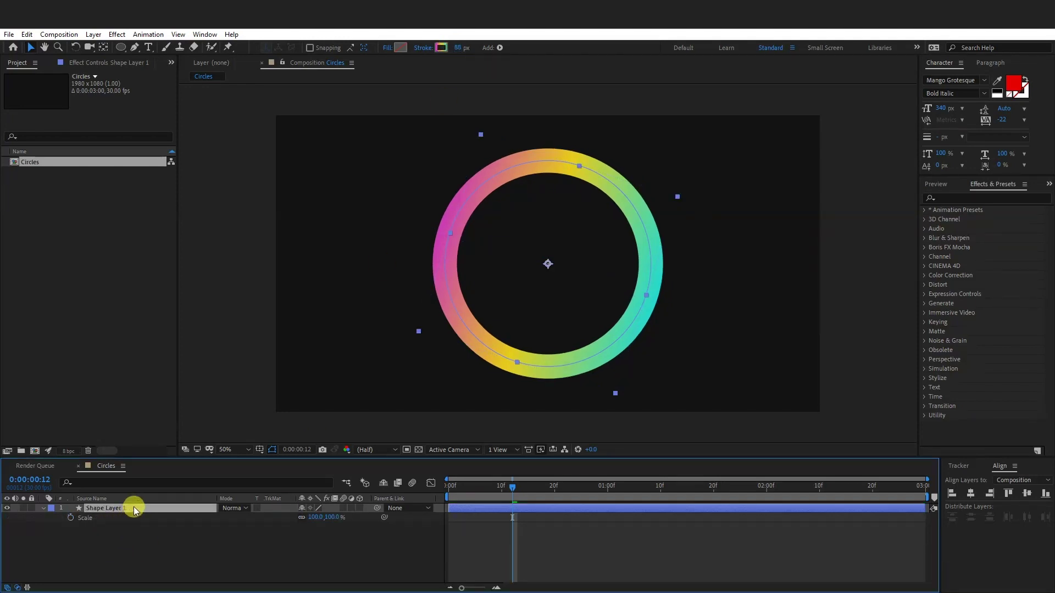
mouse_move(333, 520)
left_mouse_down()
mouse_move(306, 513)
mouse_move(352, 513)
left_mouse_up()
left_click(196, 543)
key("ctrl+a")
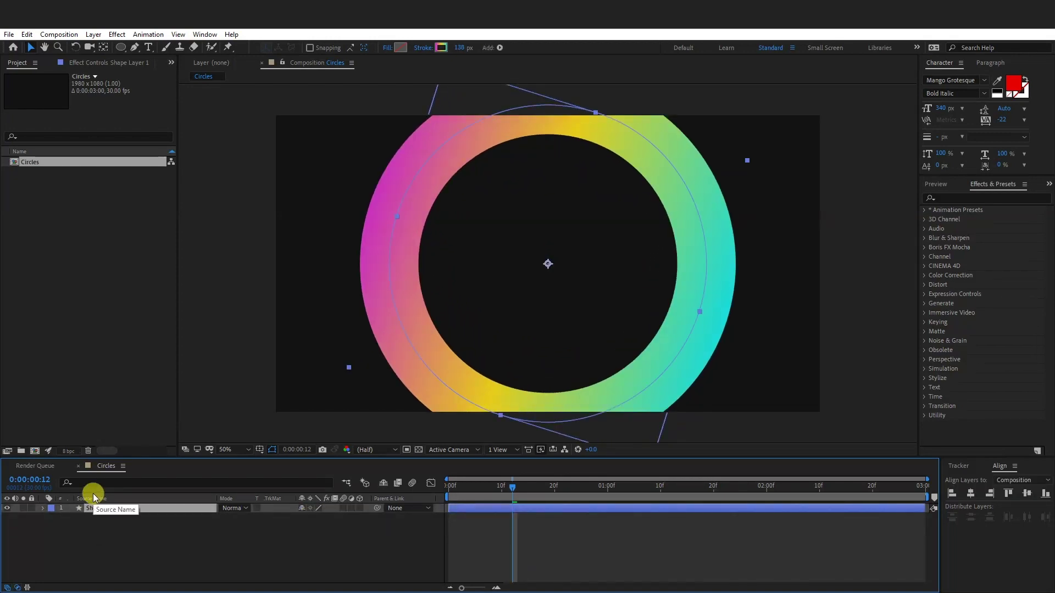
key("ctrl+d")
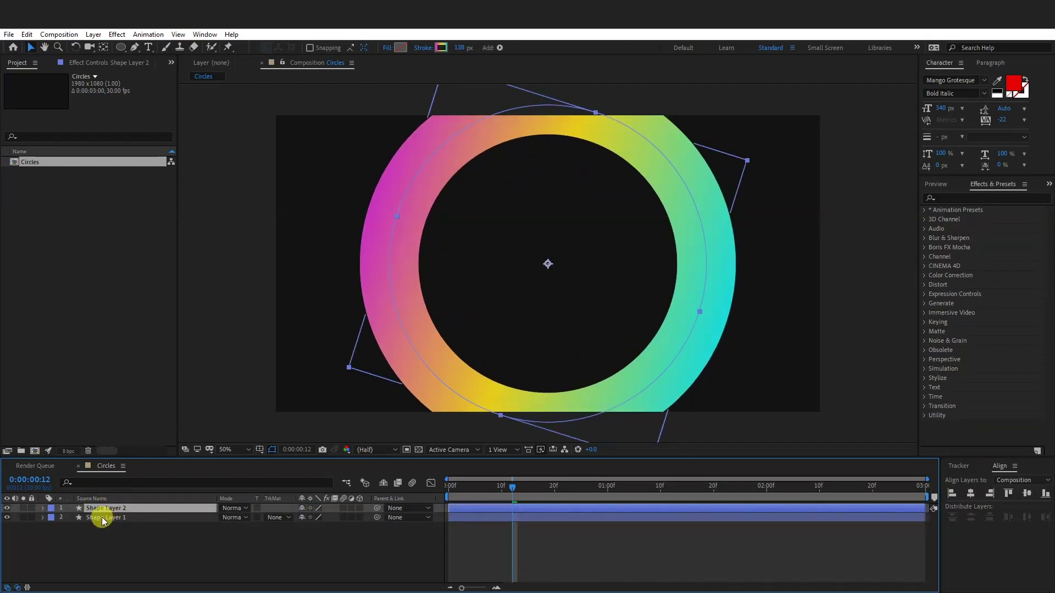
- Shrink Shape Layer 1 to about 107% and show its rotation keyframes
left_click(102, 518)
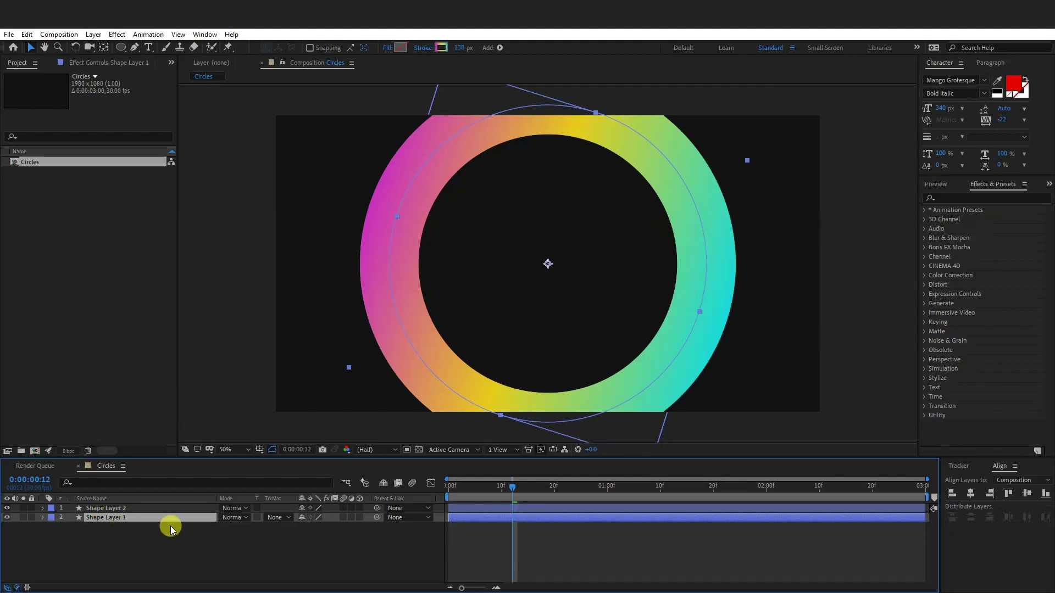
key("s")
left_click_drag(320, 529, 296, 528)
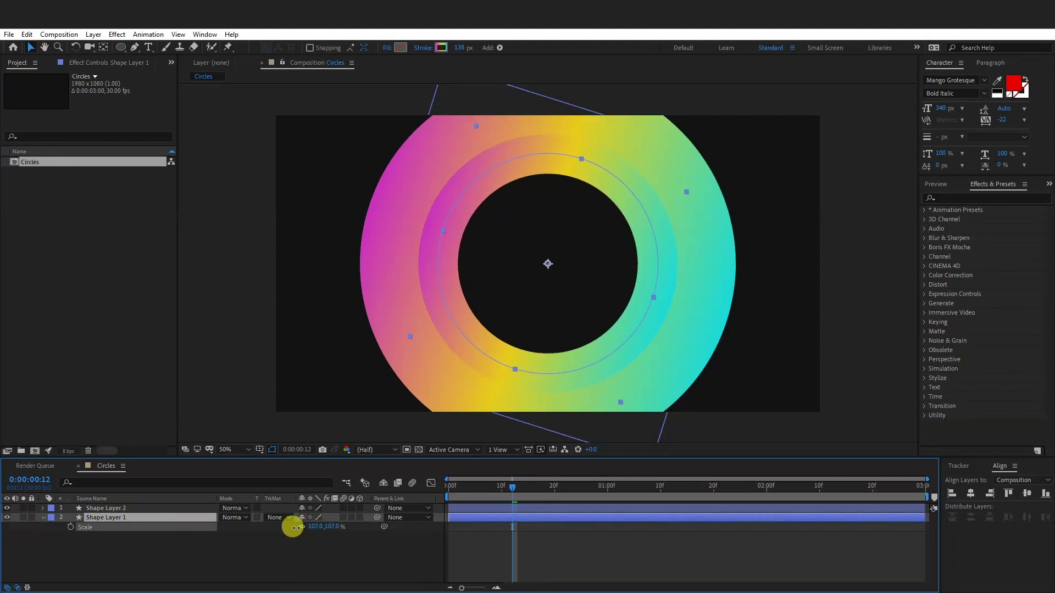
left_click(120, 520)
key("r")
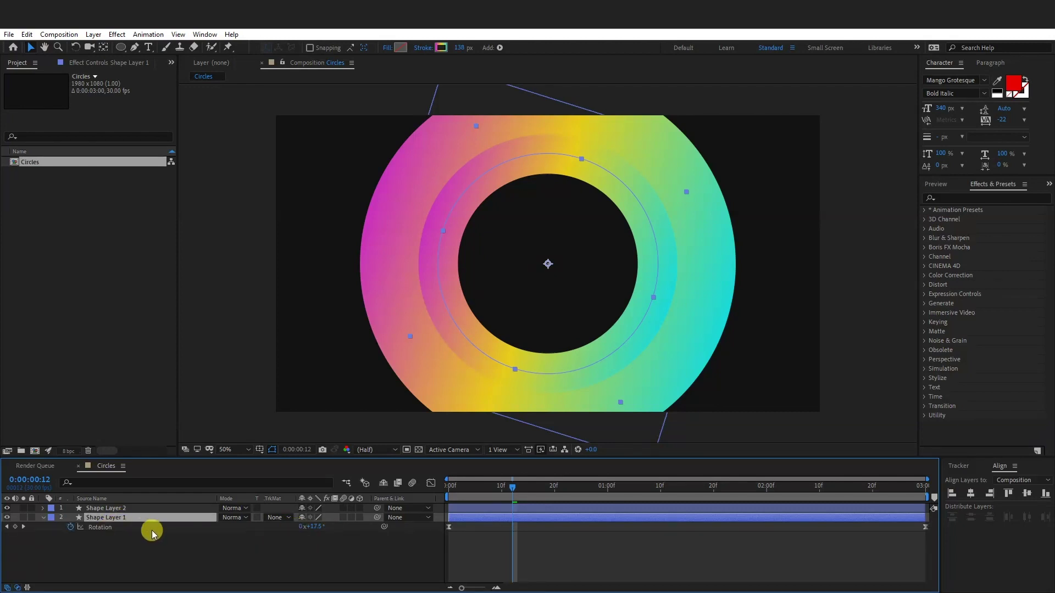
- Shift Shape Layer 1's rotation keyframes later, placing the last one at the comp end
mouse_move(450, 527)
left_mouse_down()
mouse_move(889, 529)
mouse_move(452, 533)
left_mouse_up()
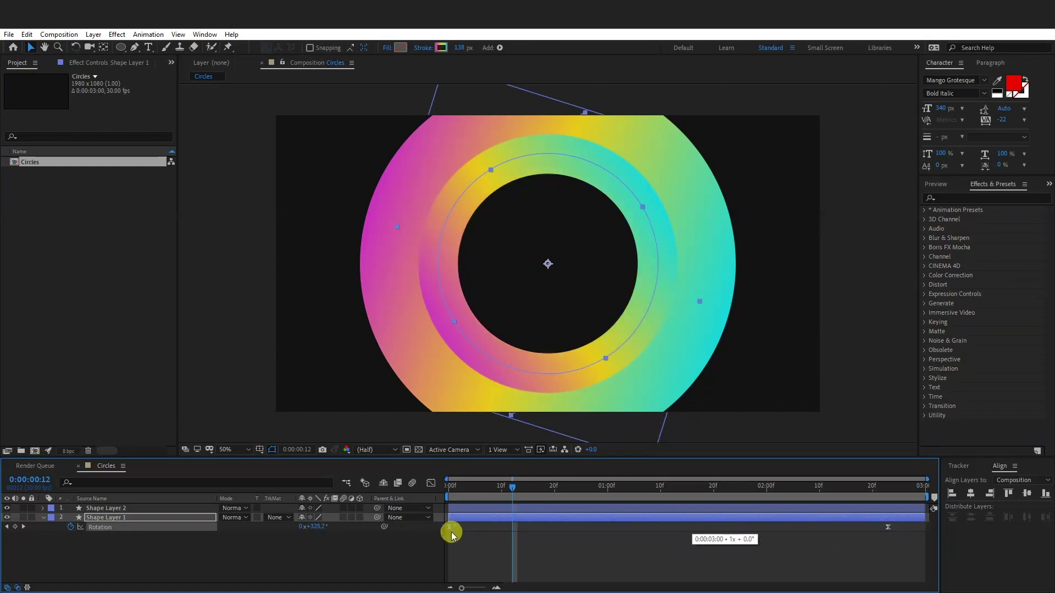
left_click(904, 529)
left_click_drag(890, 529, 927, 529)
- Preview the out-of-step ring rotation, then select both shape layers
left_click(702, 574)
key("space")
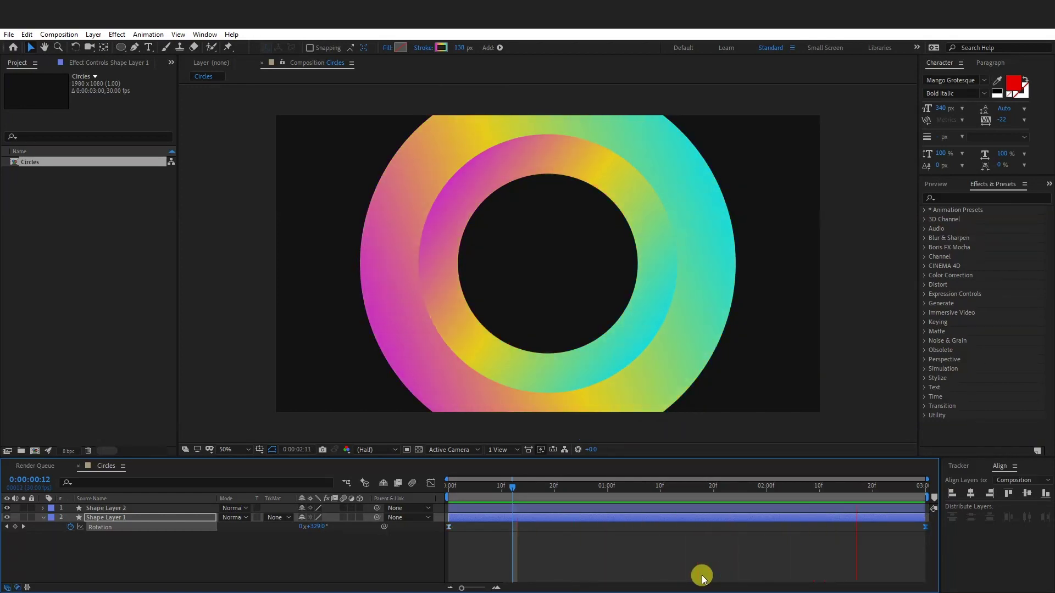
left_click_drag(200, 543, 86, 498)
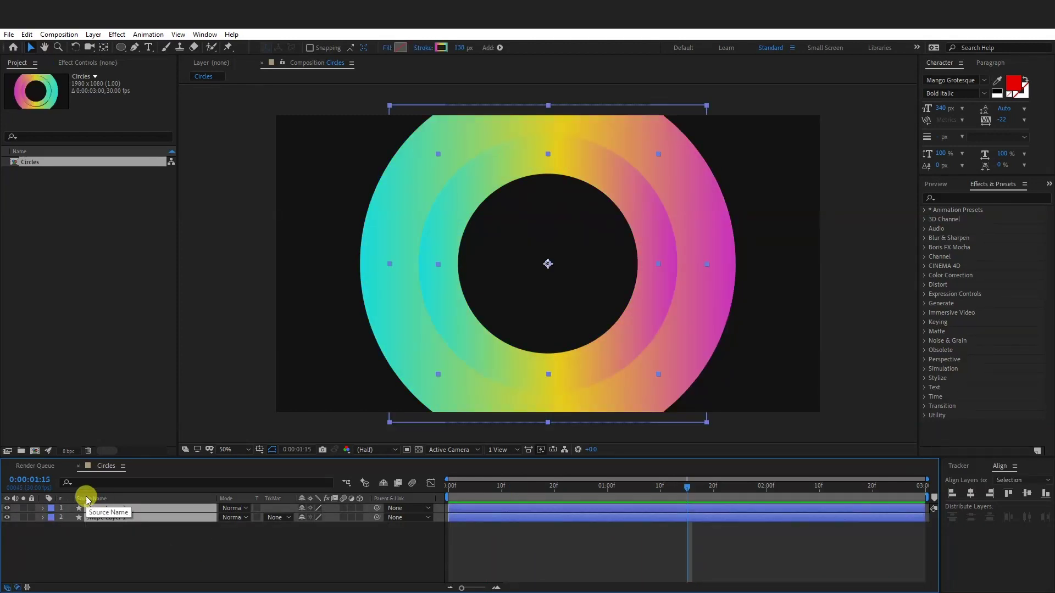
- Scale the outer ring down to 116% and Shape Layer 1's inner ring to 81%
key("s")
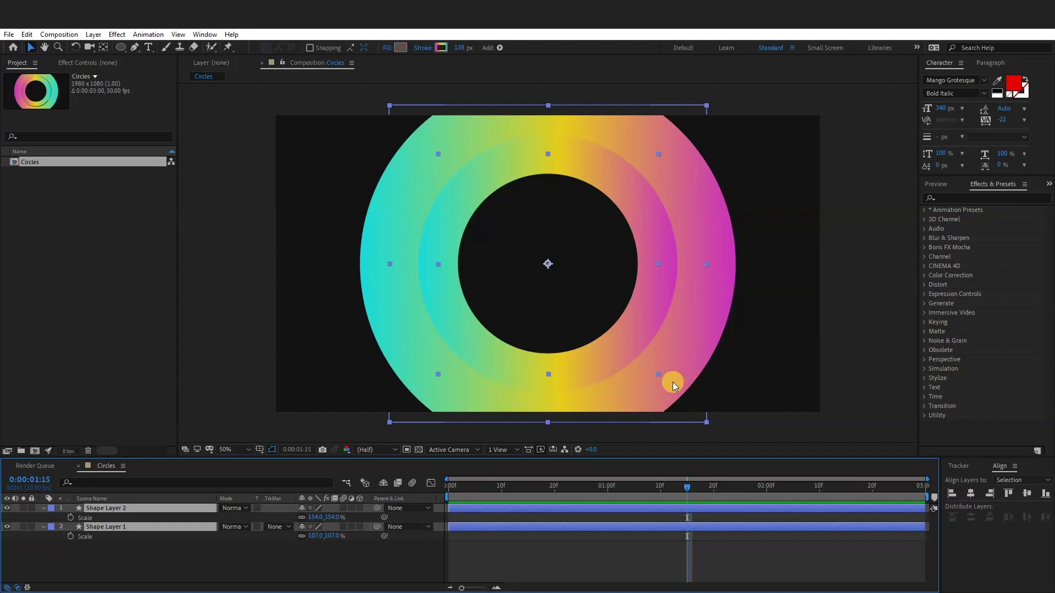
left_click_drag(308, 514, 296, 514)
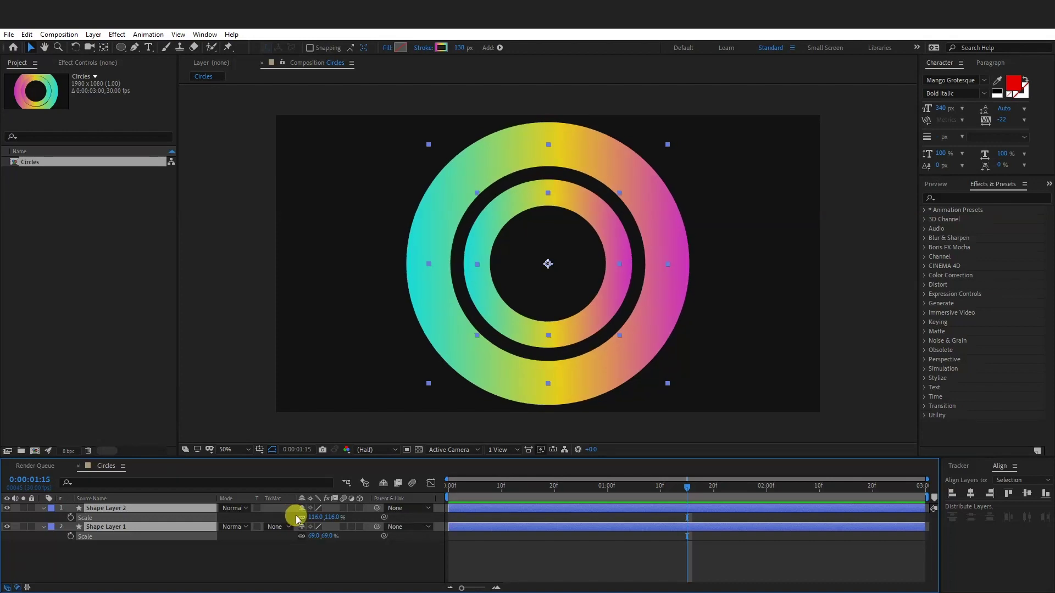
left_click(316, 549)
left_click(313, 535)
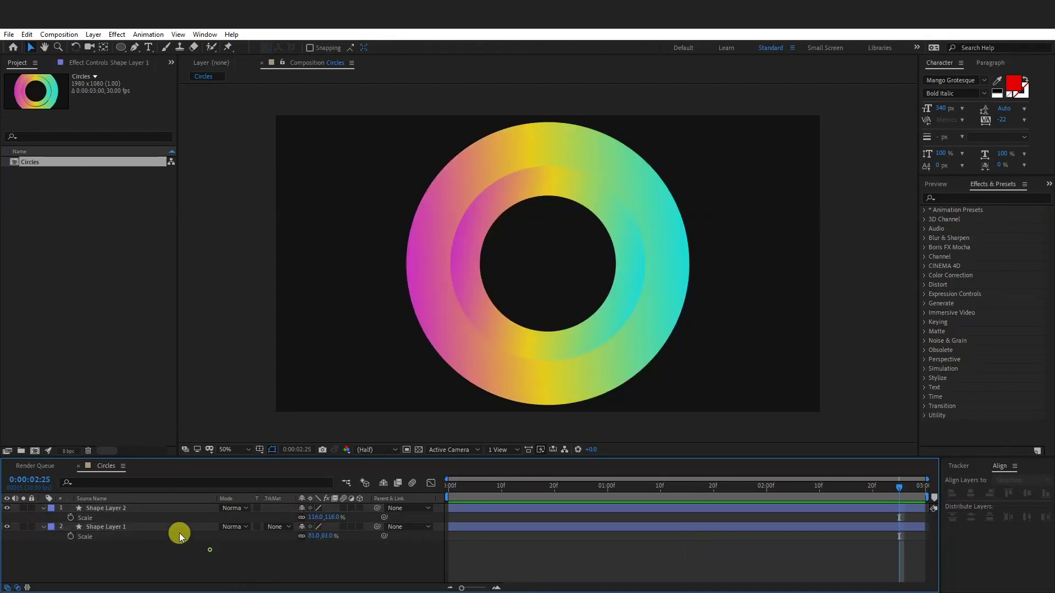
left_click(115, 508)
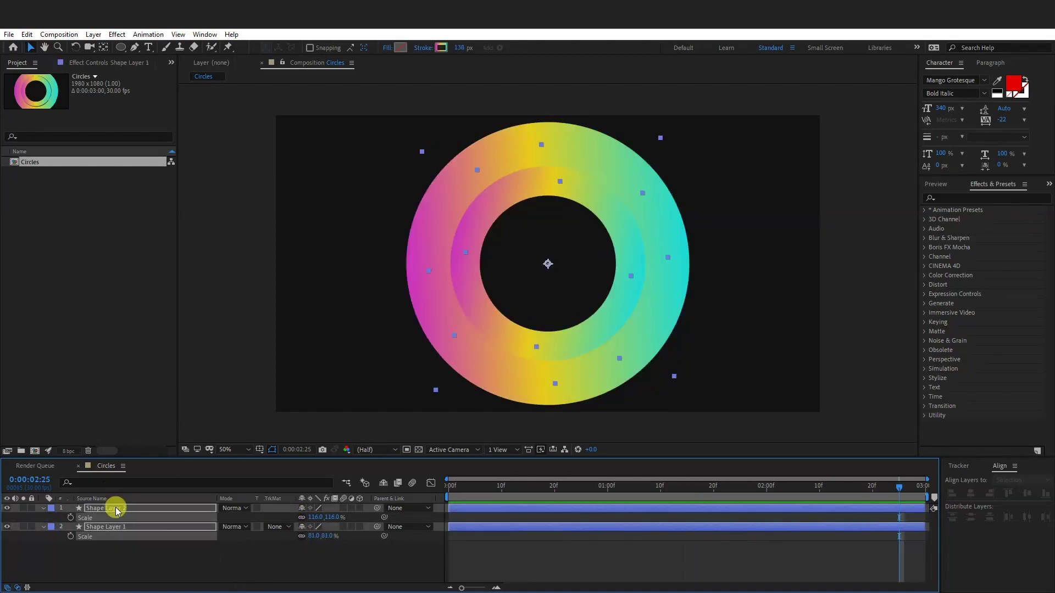
right_click(116, 510)
- Pre-compose both shape rings into 'Ring Color' and duplicate that pre-comp layer with Ctrl+D
left_click(147, 459)
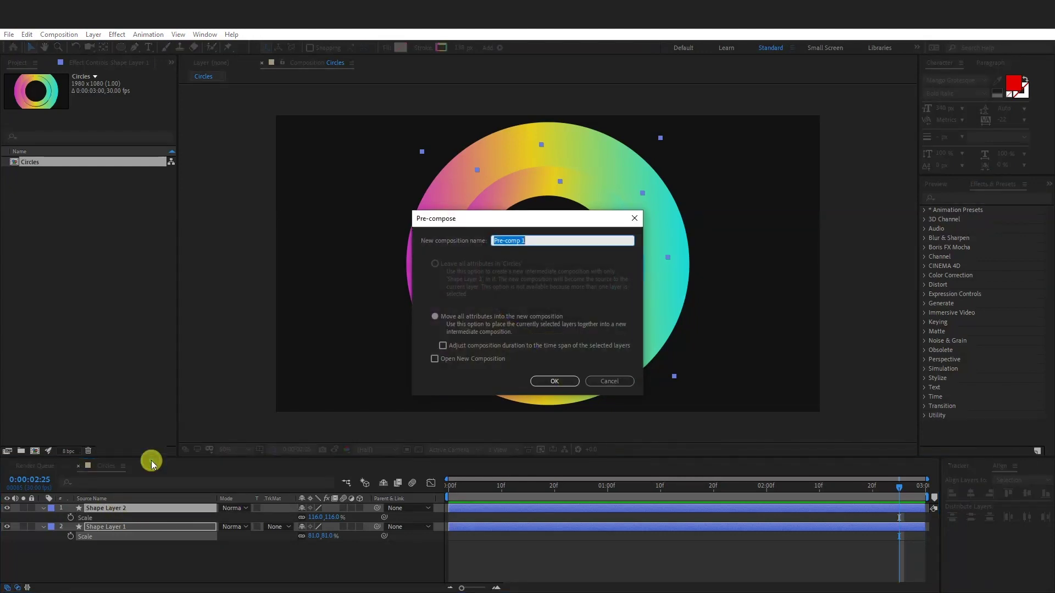
type("Ring")
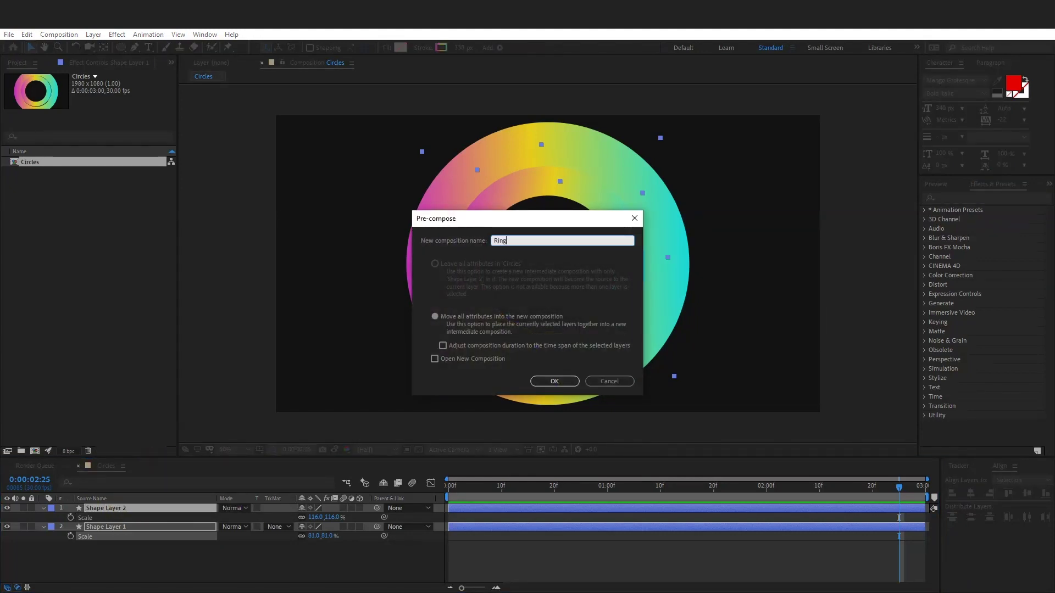
type(" Color")
key("Return")
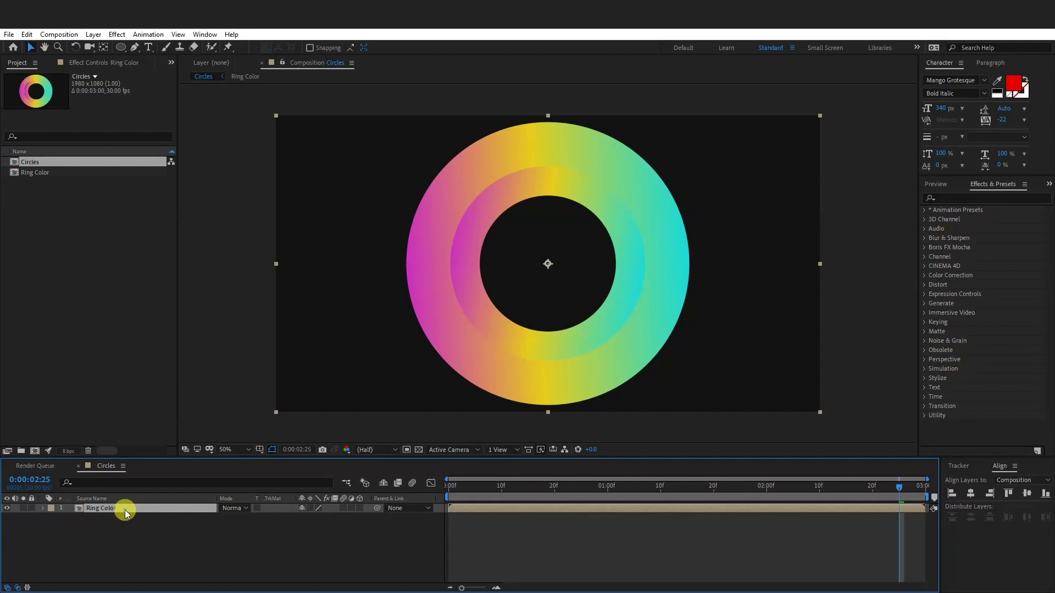
key("ctrl+d")
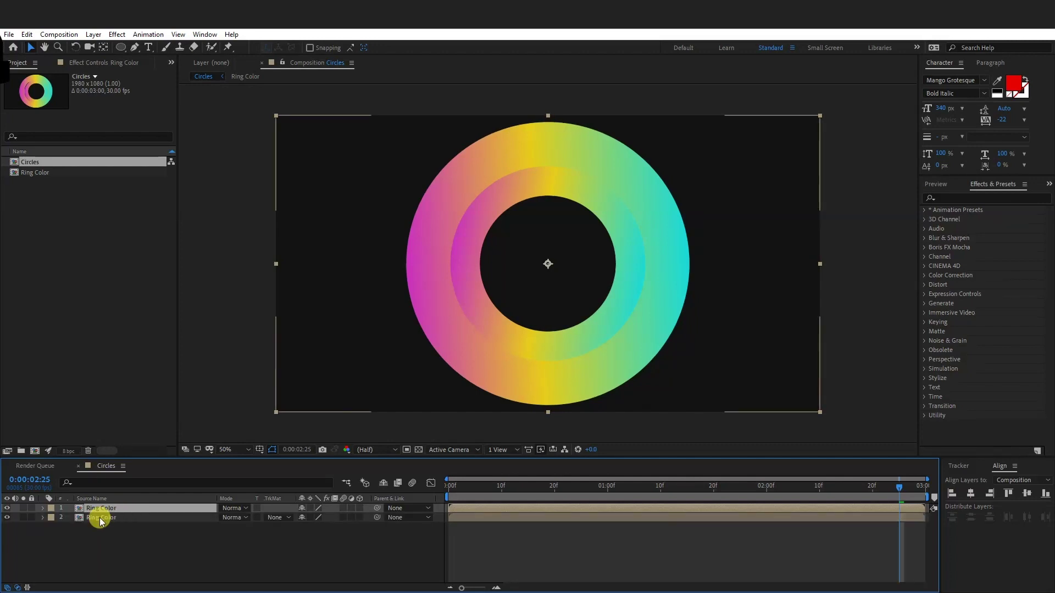
left_click(100, 518)
- Scale the second Ring Color layer to about 49%, then duplicate both Ring Color layers
key("s")
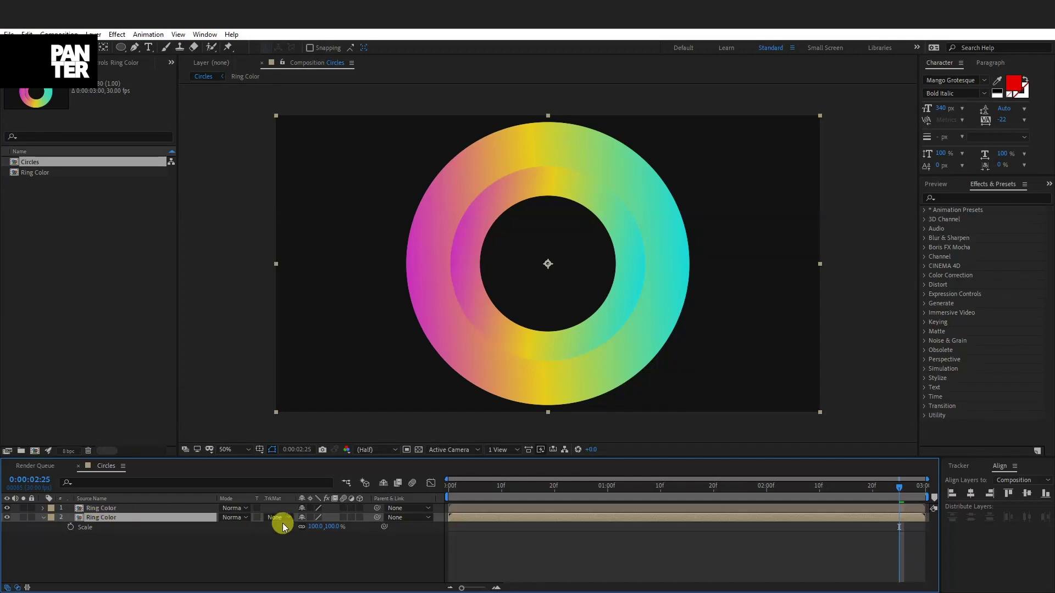
left_click_drag(317, 529, 299, 523)
left_click_drag(217, 545, 63, 473)
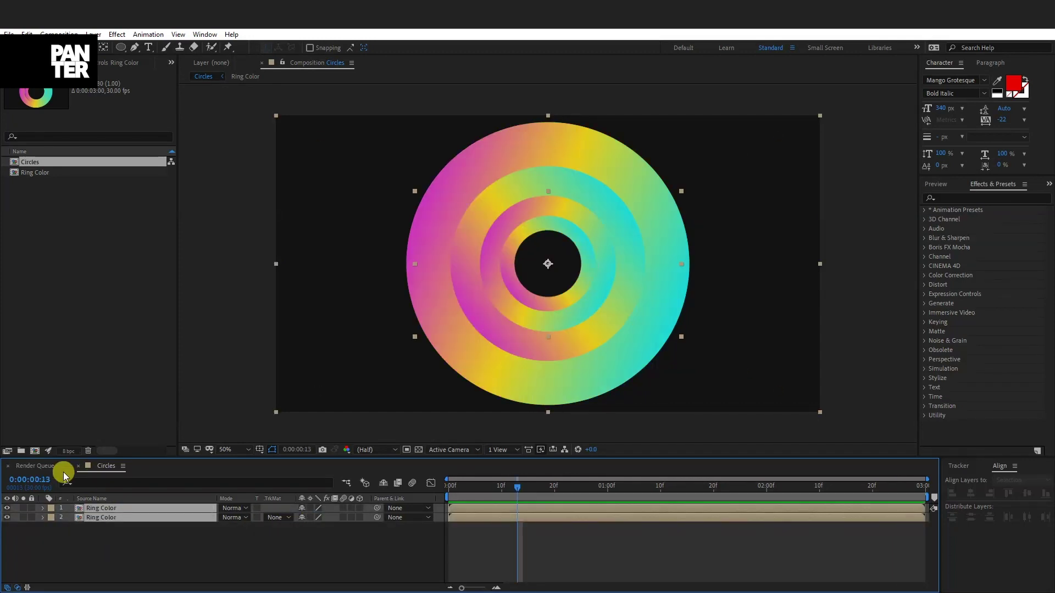
key("ctrl+d")
- Move the copies to the bottom of the stack and scale them to 75% and 24%
left_click_drag(104, 506, 111, 543)
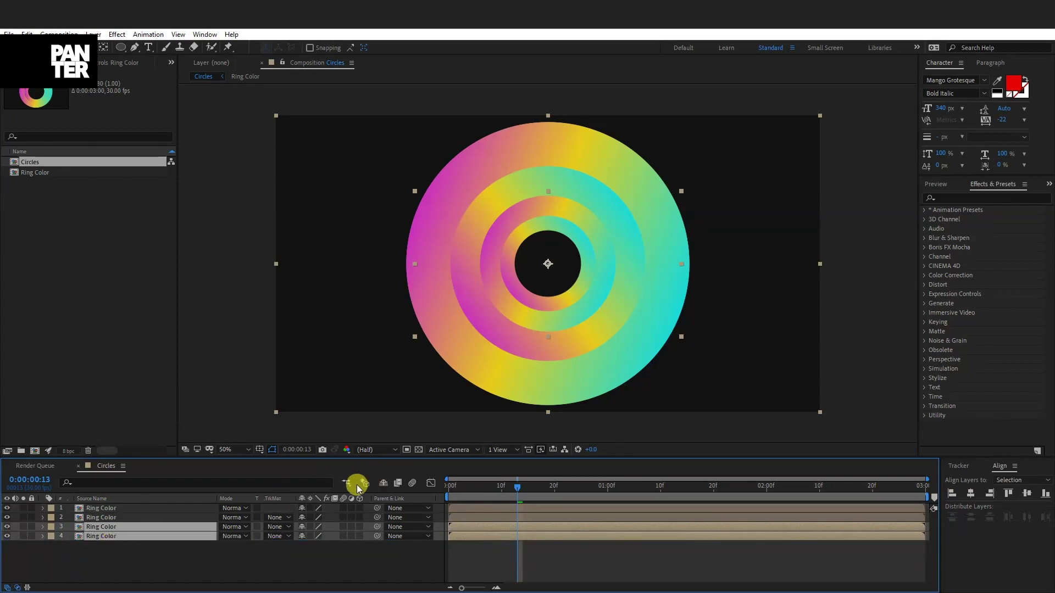
key("s")
left_click_drag(313, 535, 292, 536)
left_click(856, 219)
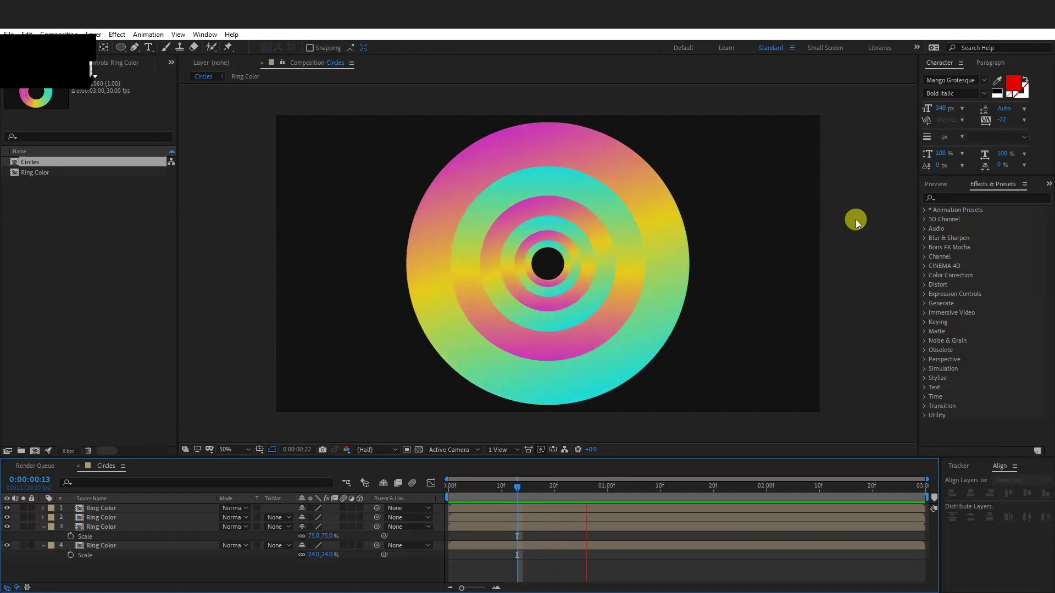